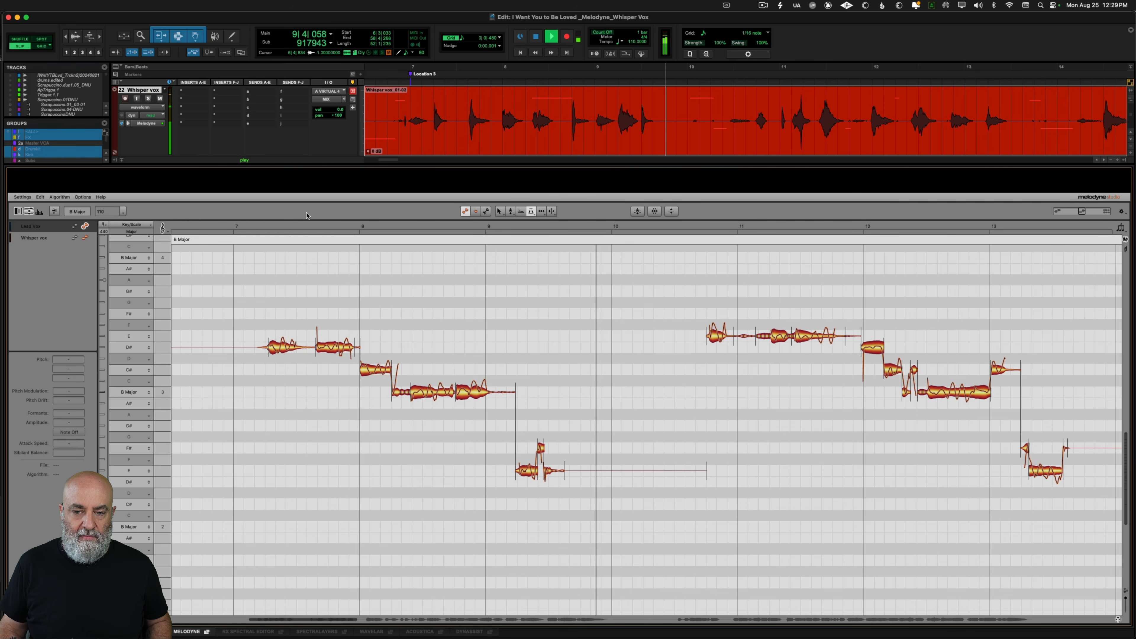
Stop playback and switch note editing to the Whisper vox track
key("space")
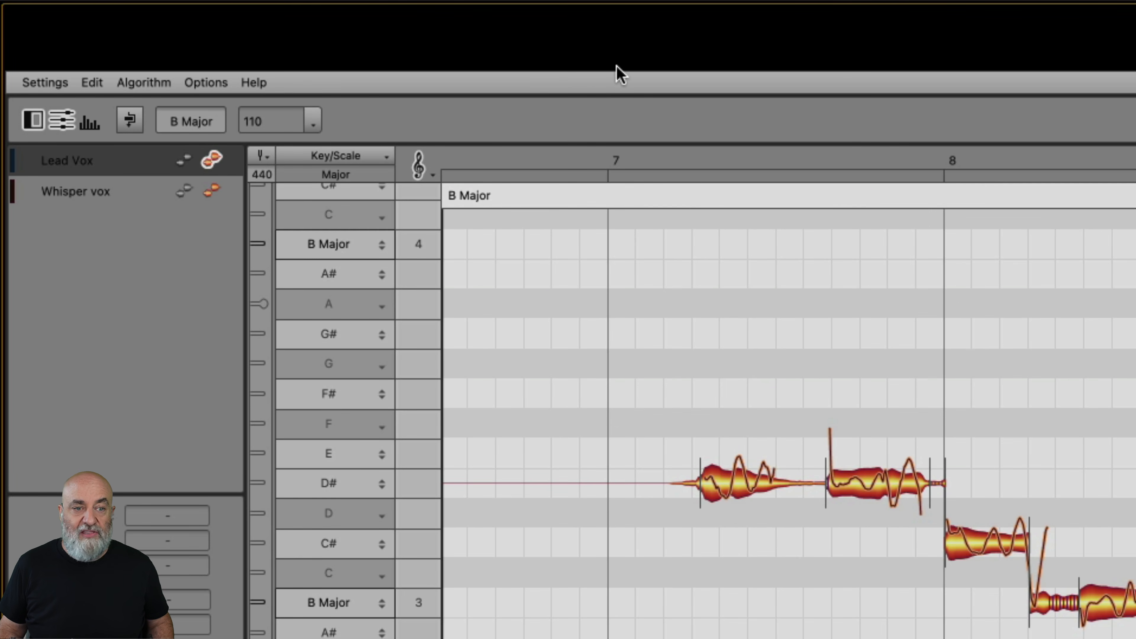
left_click(212, 191)
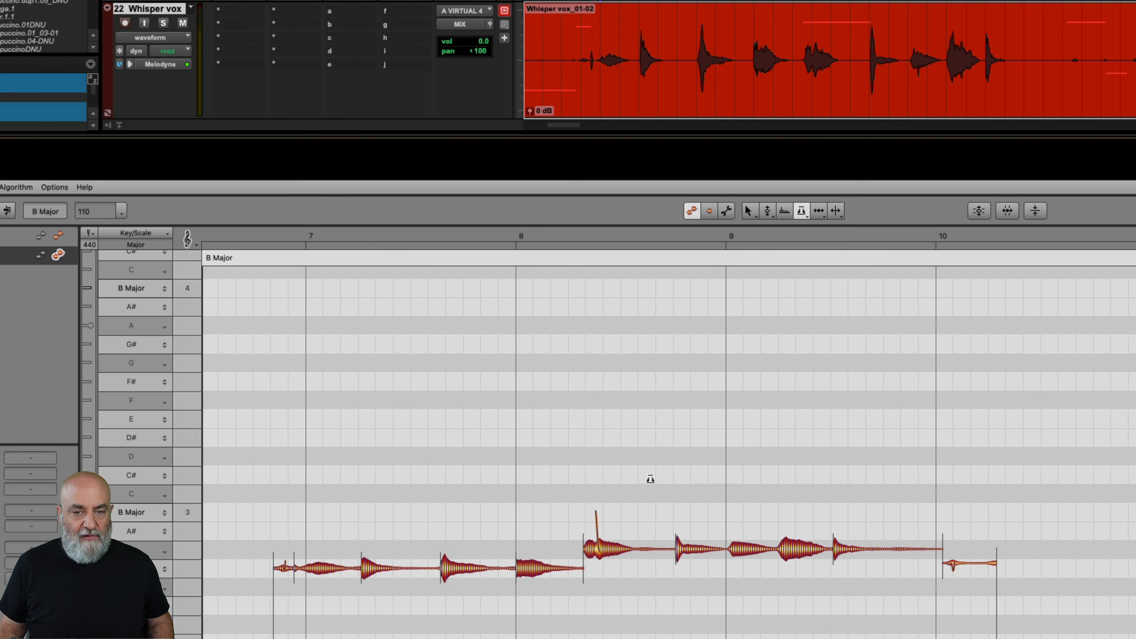
right_click(765, 106)
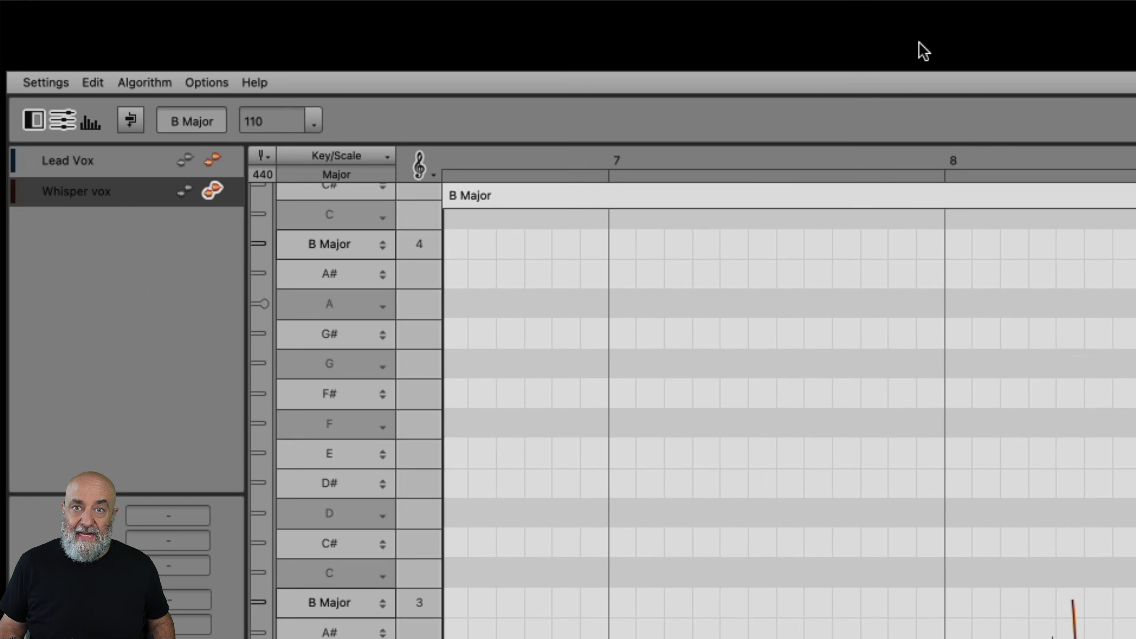
Examine the Whisper vox detection algorithm and its Sibilant Handling option in Note Assignment mode
left_click(124, 80)
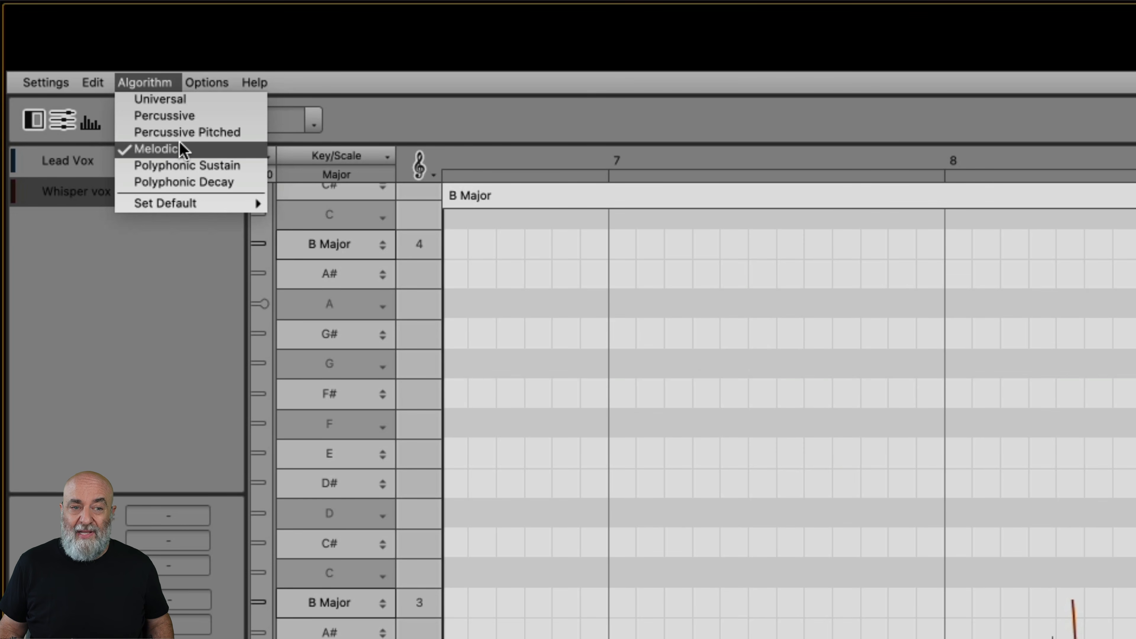
left_click(164, 83)
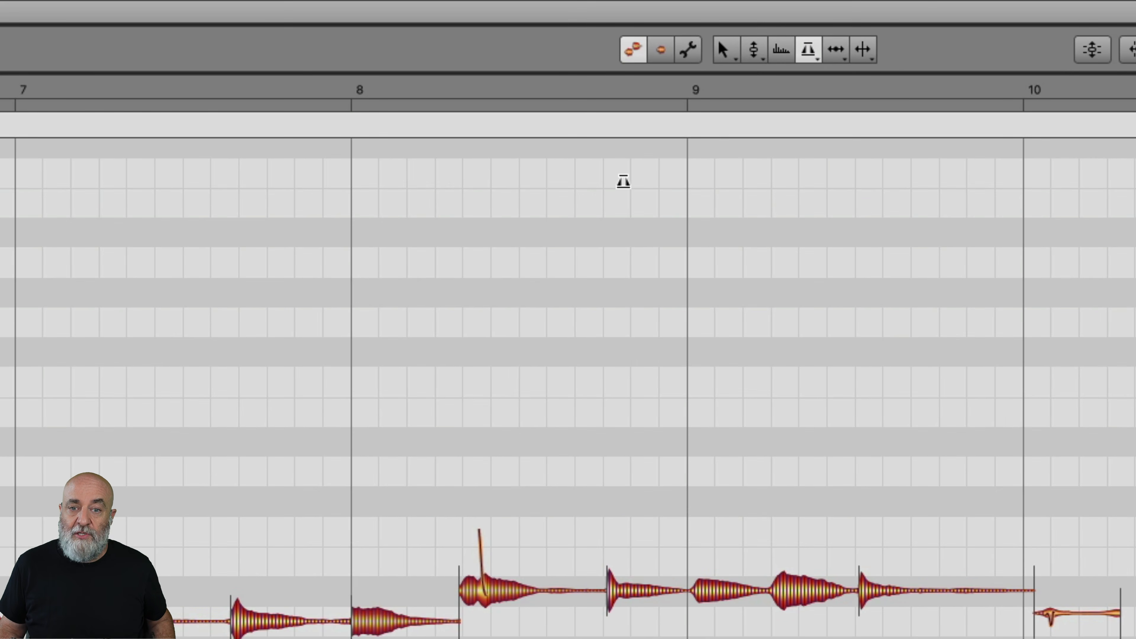
left_click(689, 50)
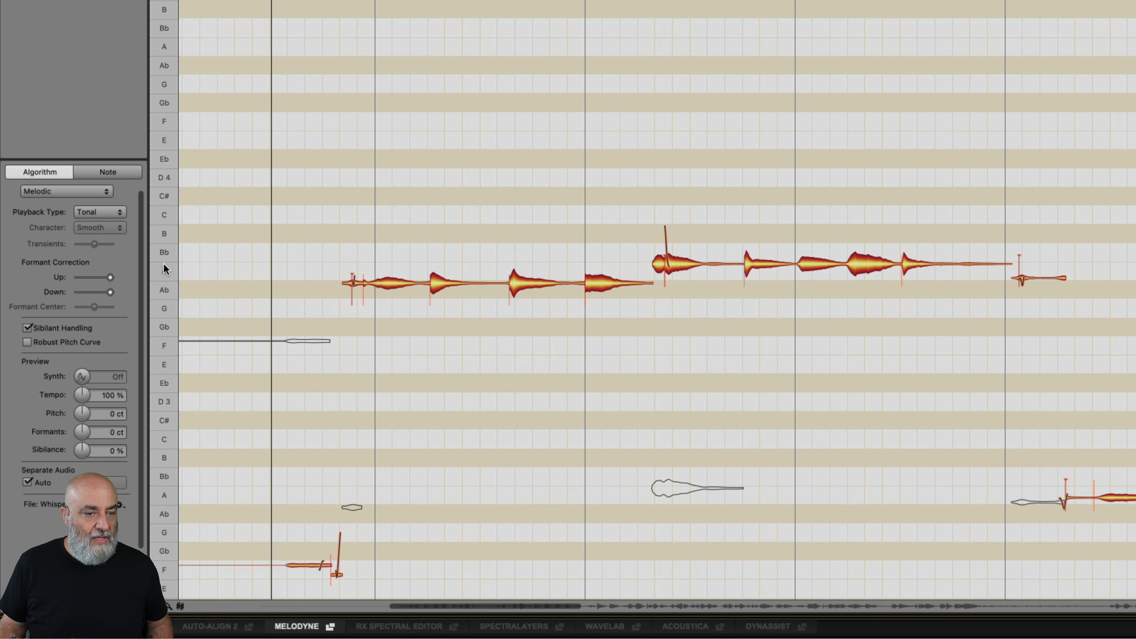
left_click(27, 328)
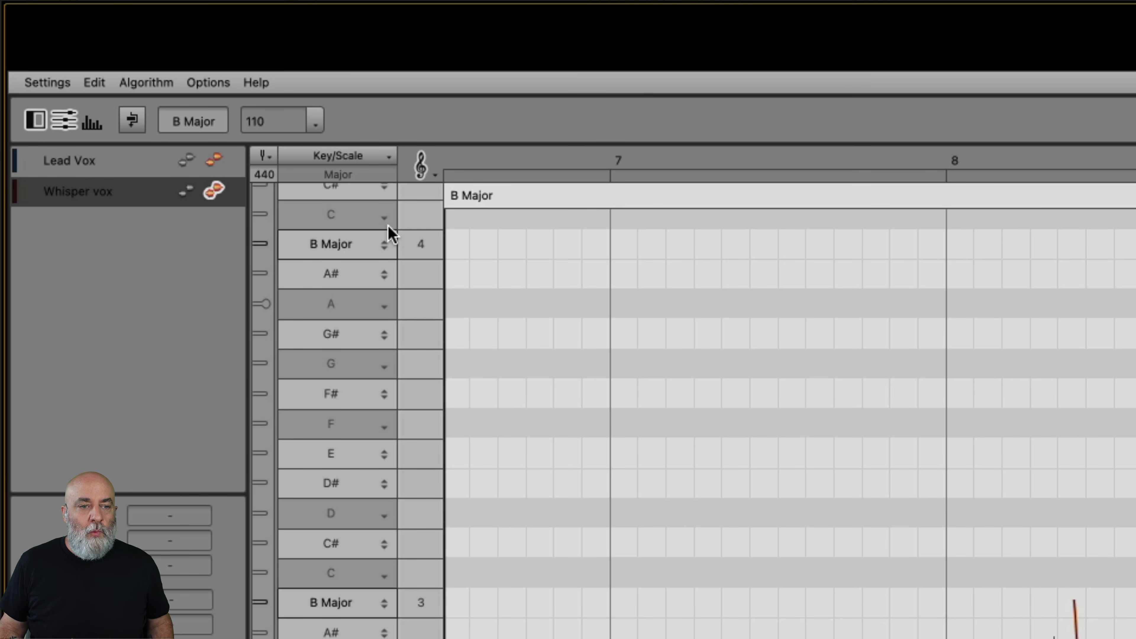
Change the Whisper vox detection algorithm to Percussive Pitched and redetect the audio
left_click(171, 83)
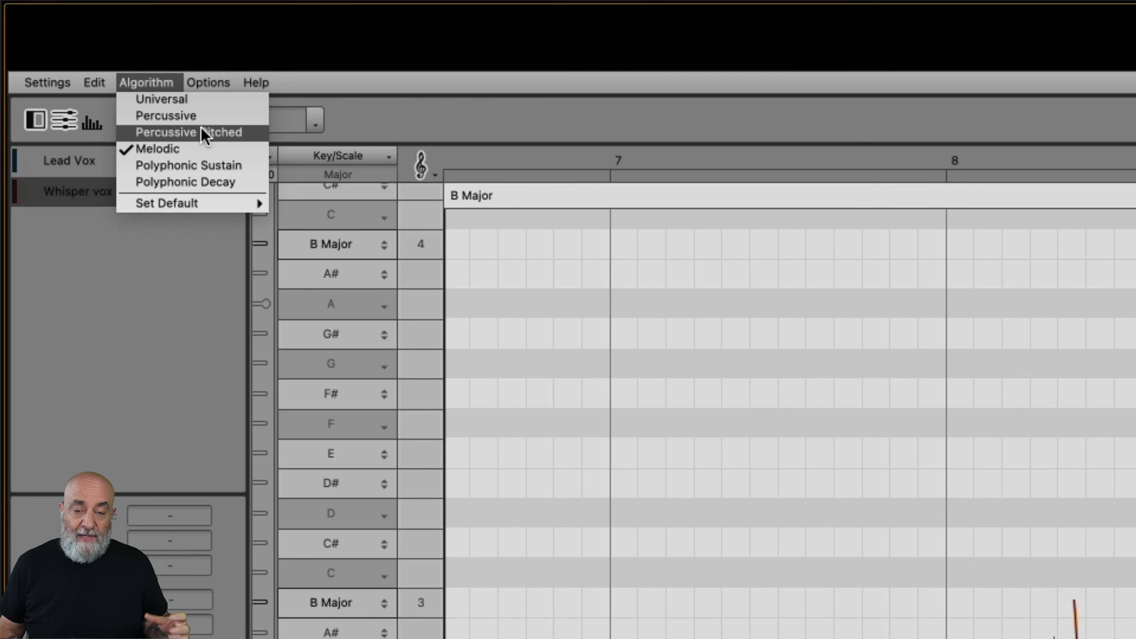
left_click(141, 83)
left_click(143, 85)
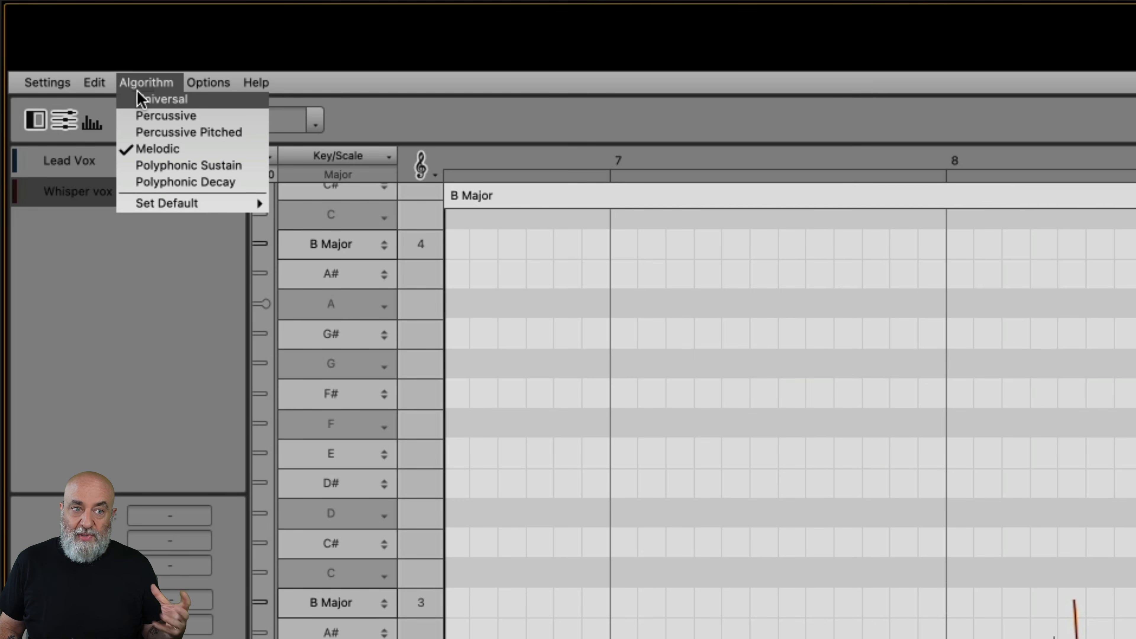
left_click(143, 133)
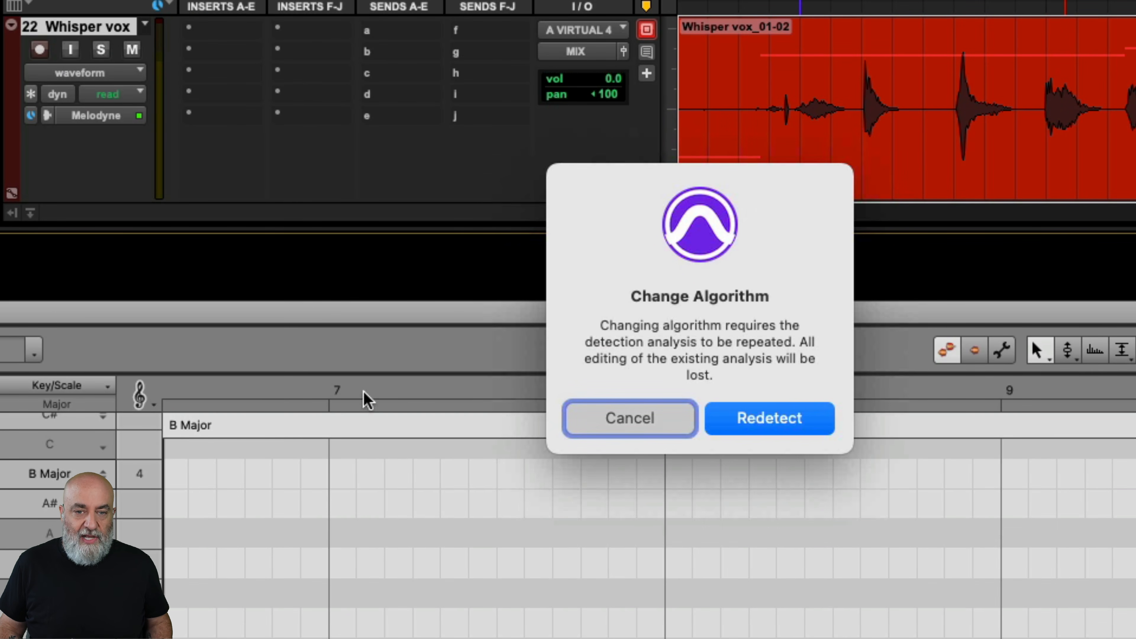
left_click(764, 413)
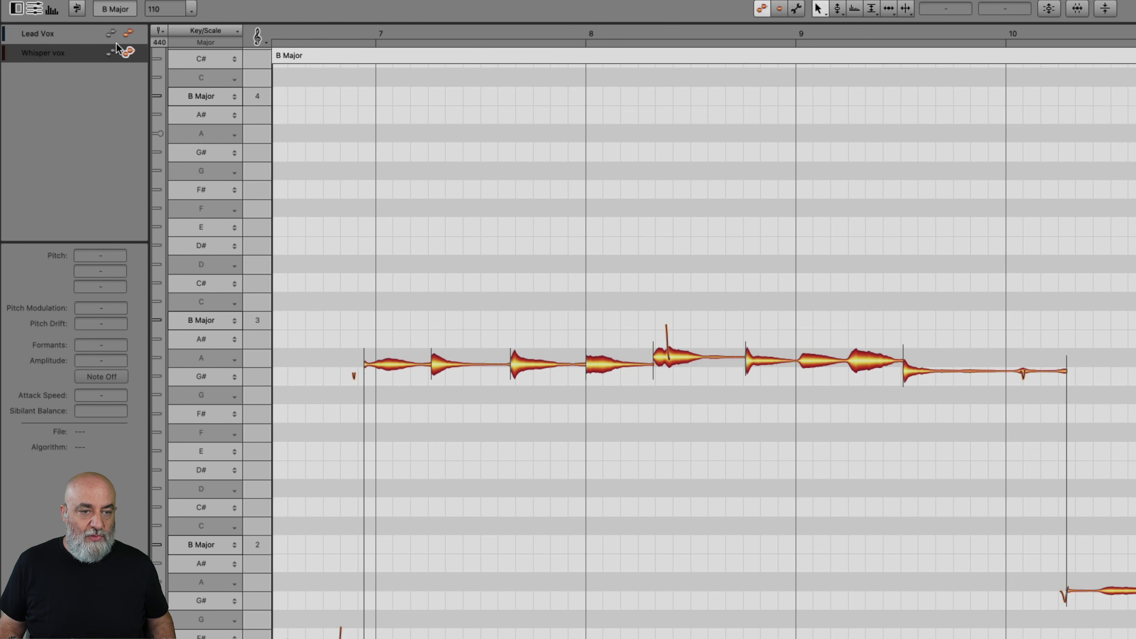
Display the Lead Vox notes as a reference behind the Whisper vox notes and play the section
left_click(110, 33)
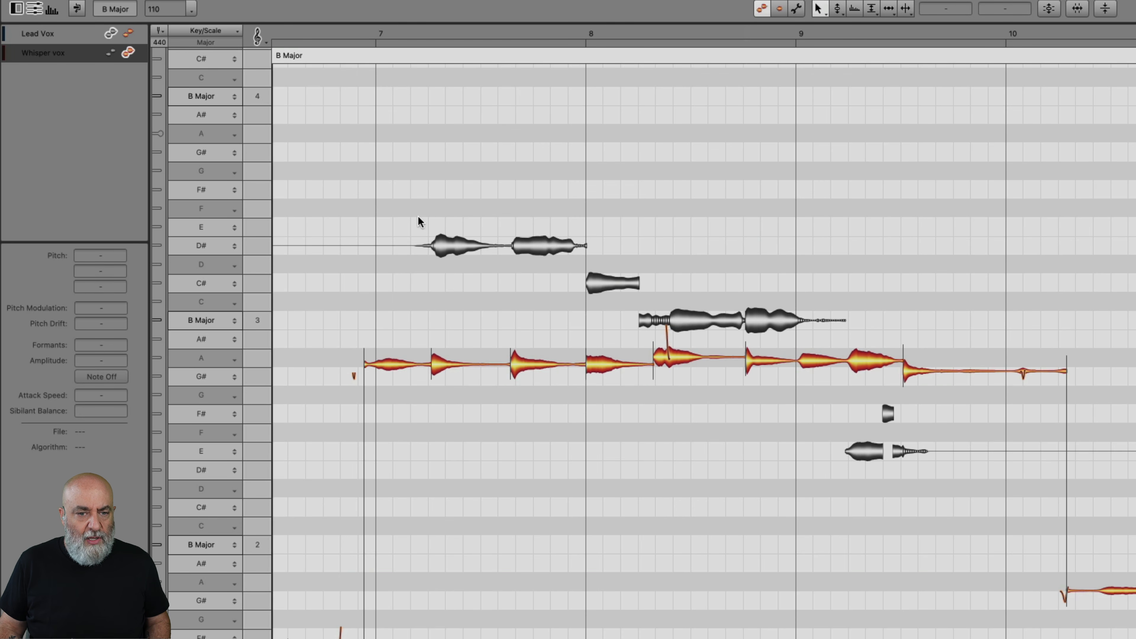
key("space")
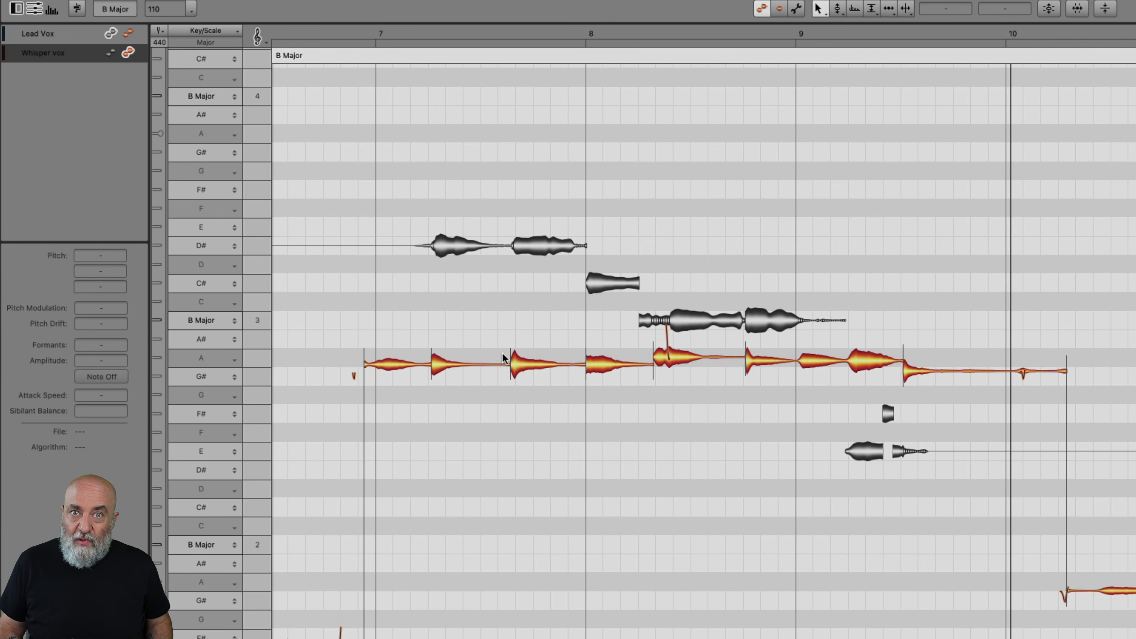
Move the Whisper vox notes between bars 7 and 9 onto the Lead Vox pitches D#4, C#4 and B3 with the Pitch tool
left_click_drag(453, 305, 541, 247)
right_click(533, 378)
left_click(551, 380)
left_click_drag(612, 365, 612, 273)
left_click(679, 354)
left_click_drag(679, 339, 679, 318)
left_click(782, 356)
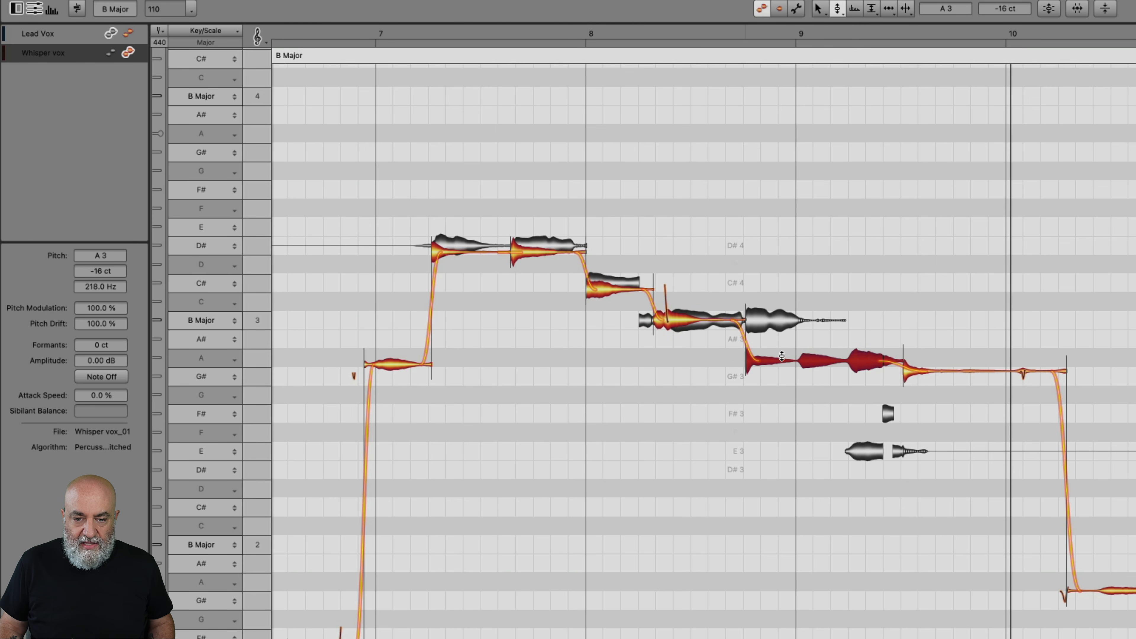
left_click_drag(782, 356, 782, 317)
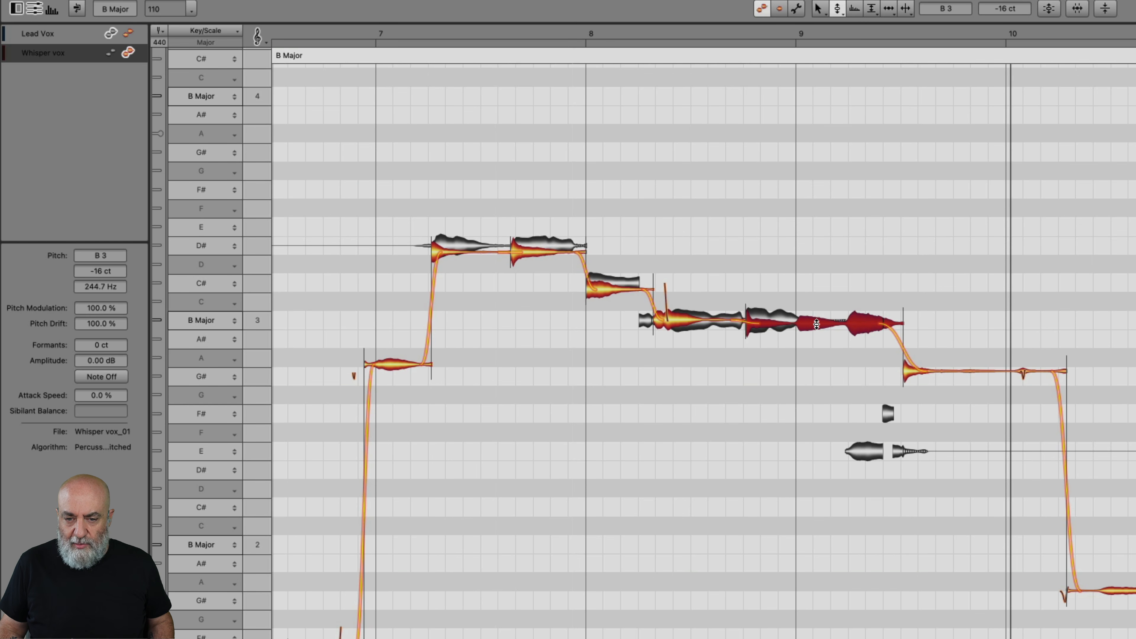
Play the long Whisper vox note around bar 9 and split it at bar 9 and before its last swell
double_click(784, 363)
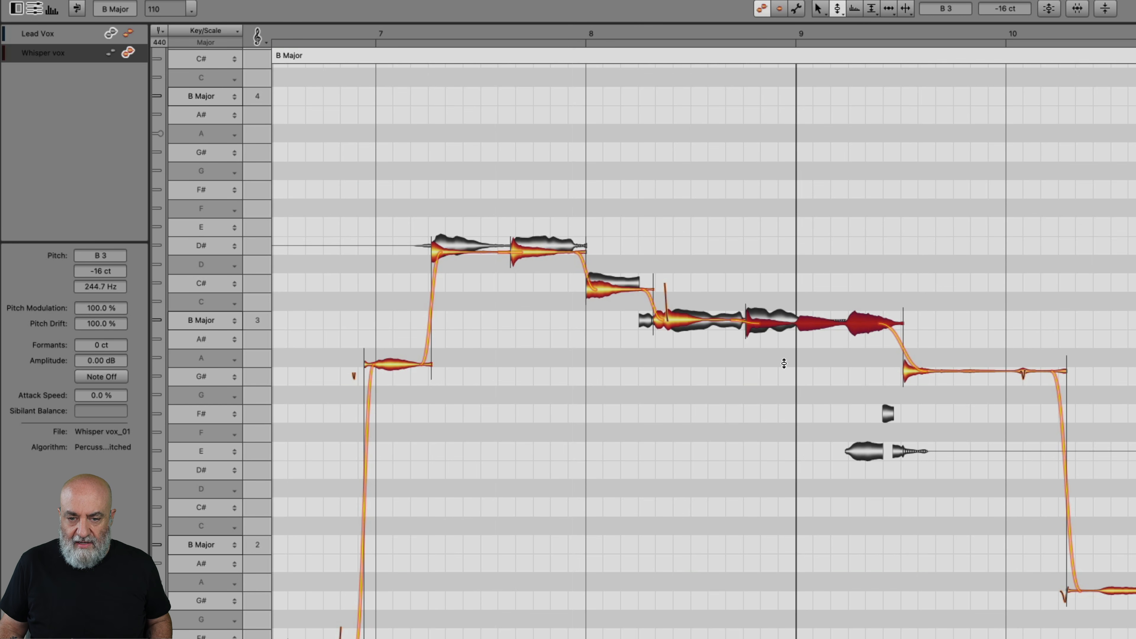
right_click(800, 331)
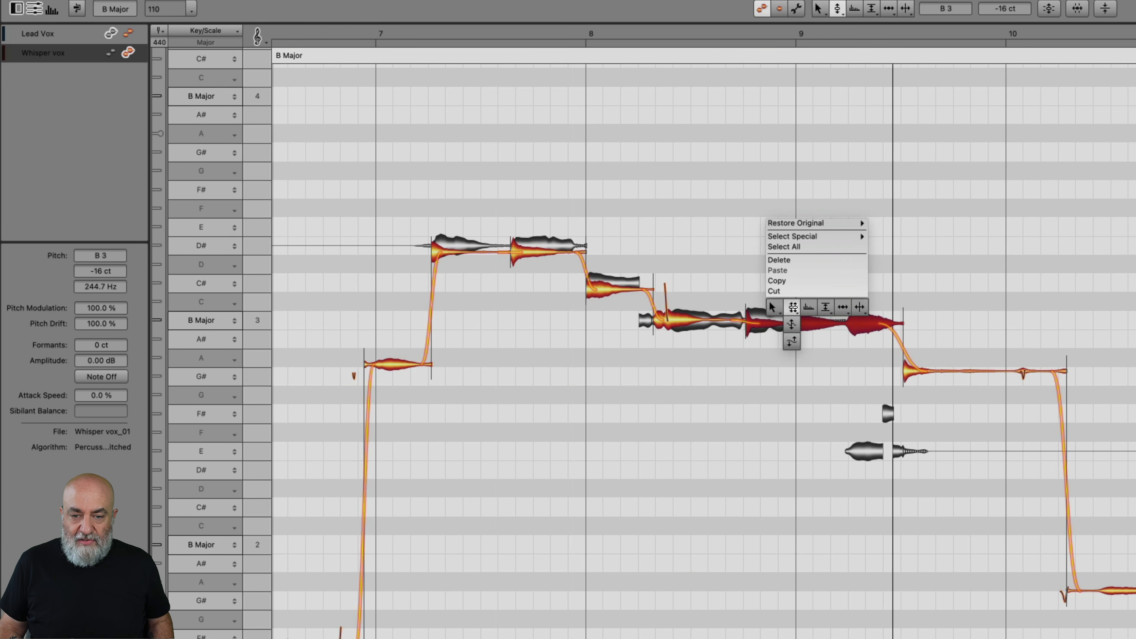
left_click(852, 308)
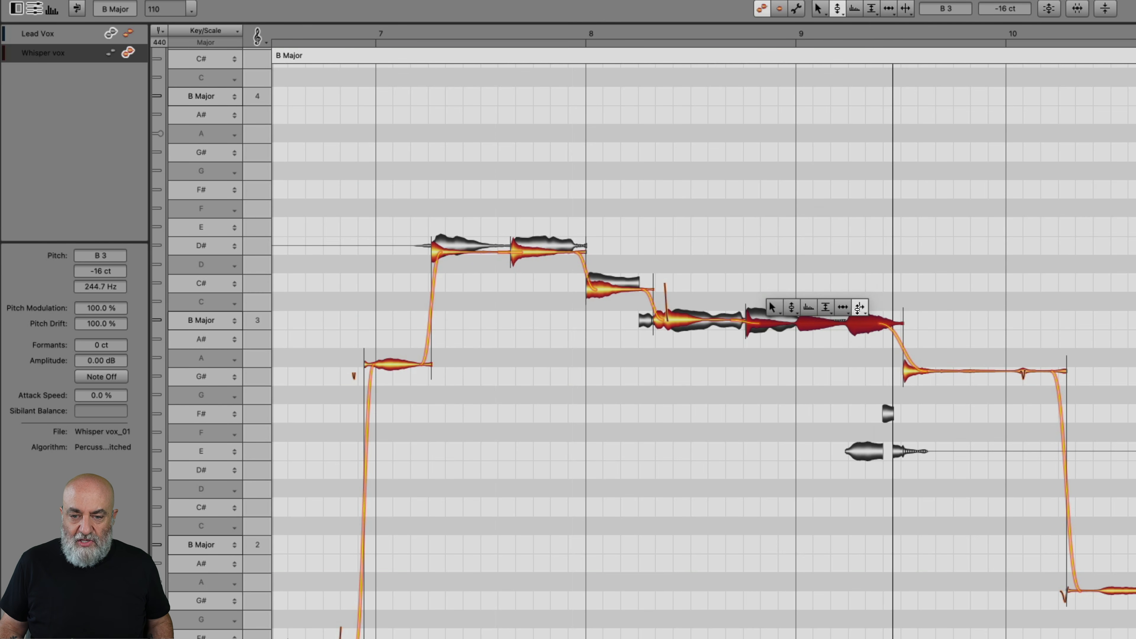
double_click(794, 323)
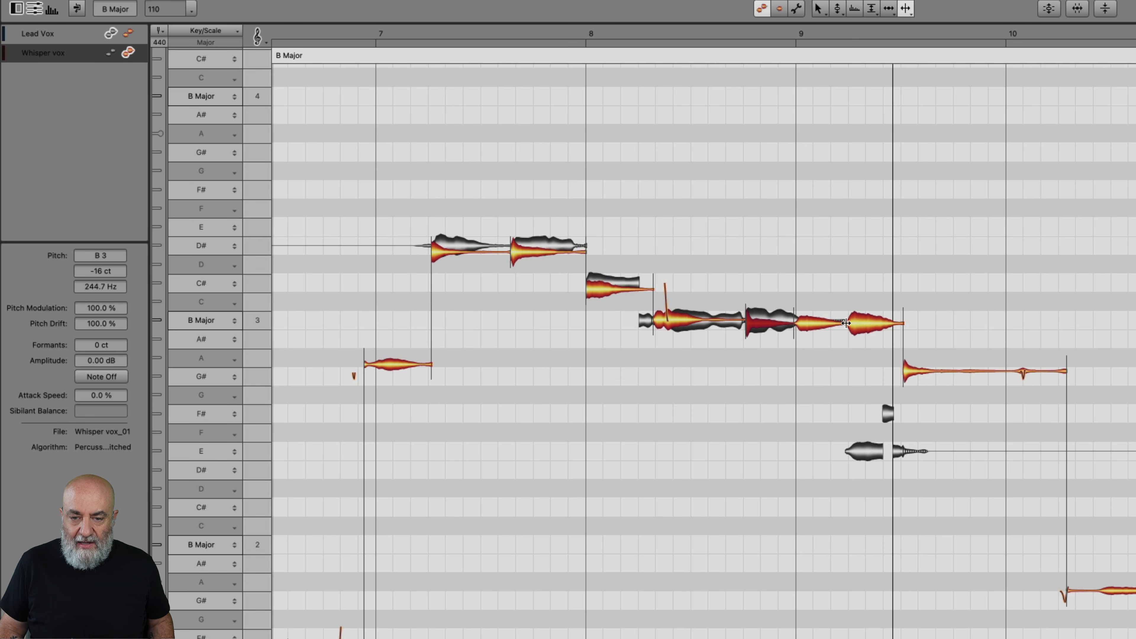
Move the last split-off part of the Whisper vox note after bar 9 down to the Lead Vox's E3
right_click(856, 356)
left_click(768, 356)
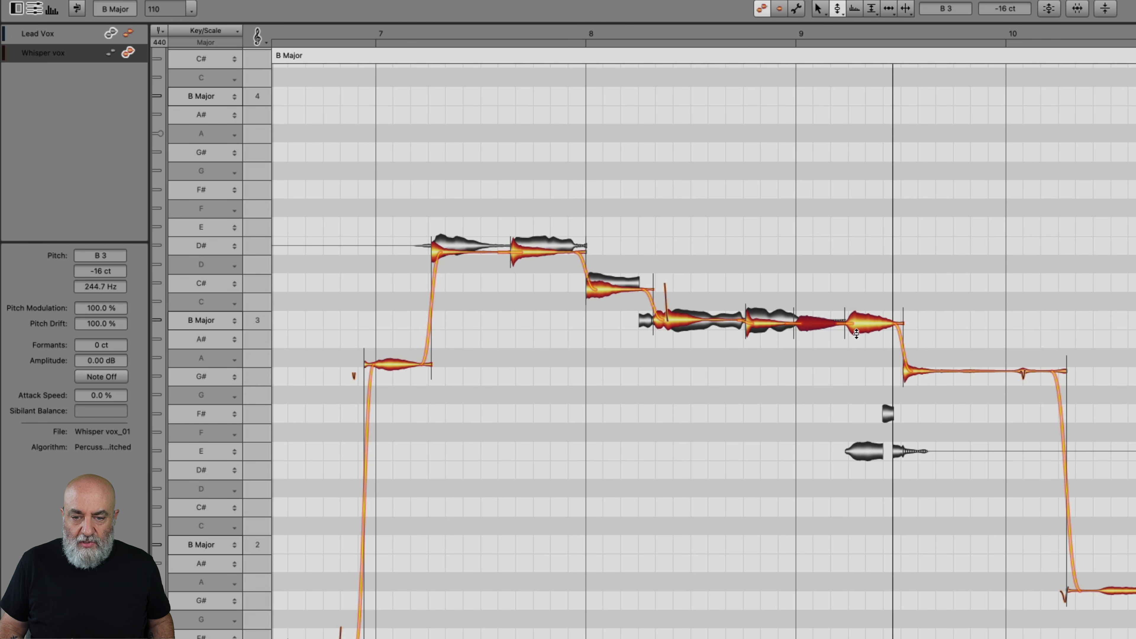
left_click_drag(866, 324, 868, 452)
Select the Whisper vox notes of the phrase, snap them to their exact semitone pitches and play the phrase
left_click_drag(900, 363, 429, 178)
double_click(518, 253)
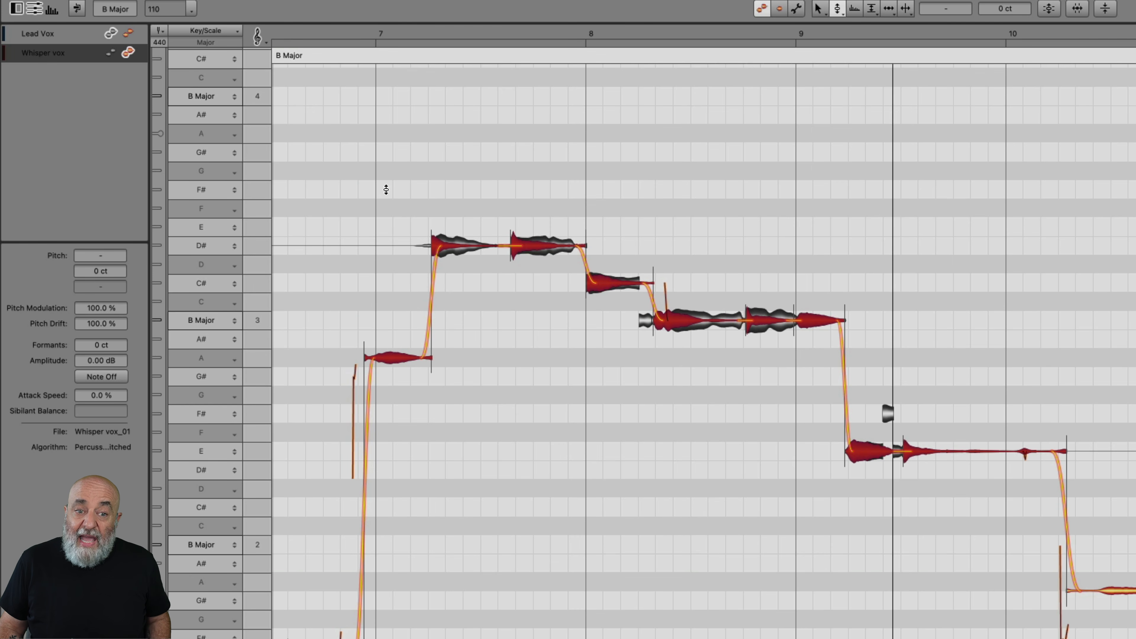
key("space")
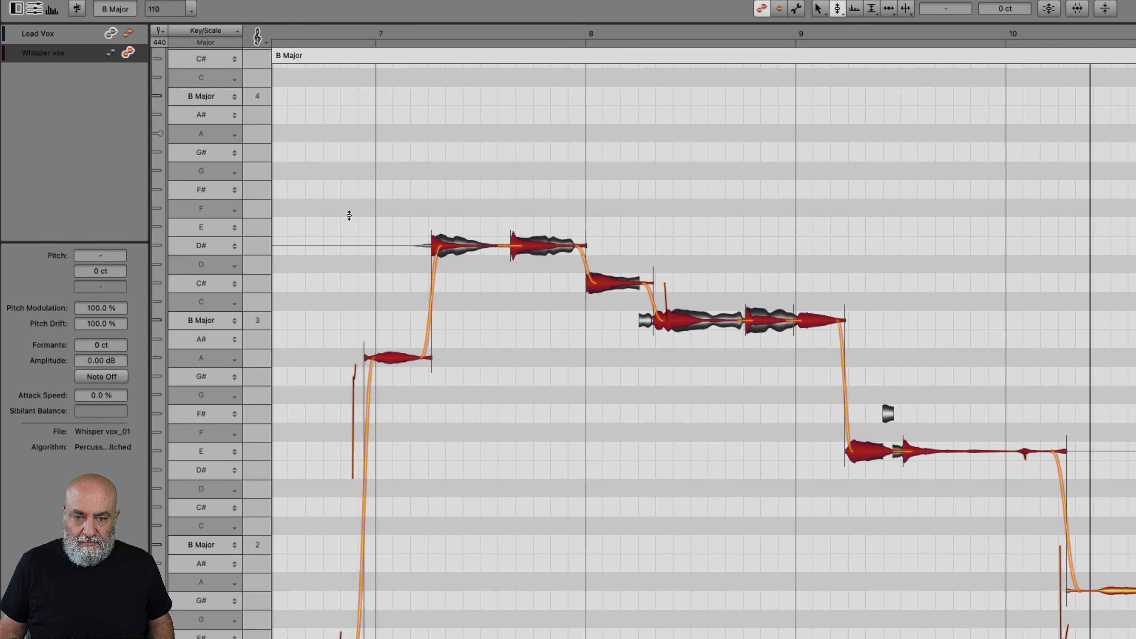
Display the Lead Vox reference notes offset below the Whisper vox notes
left_click_drag(399, 162, 503, 193)
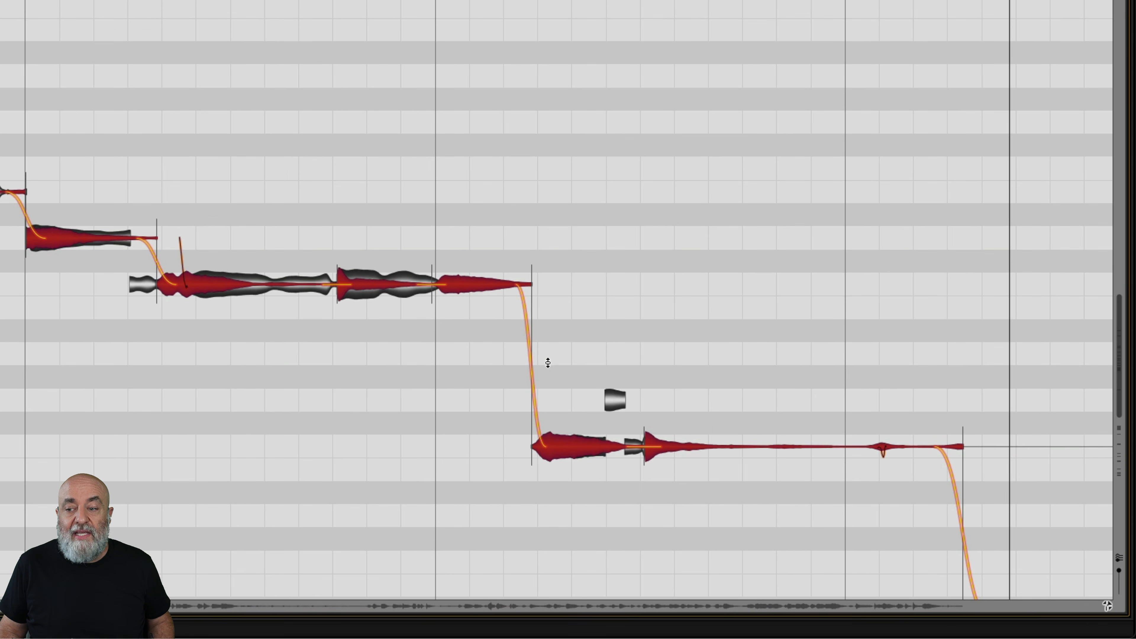
left_click(1122, 559)
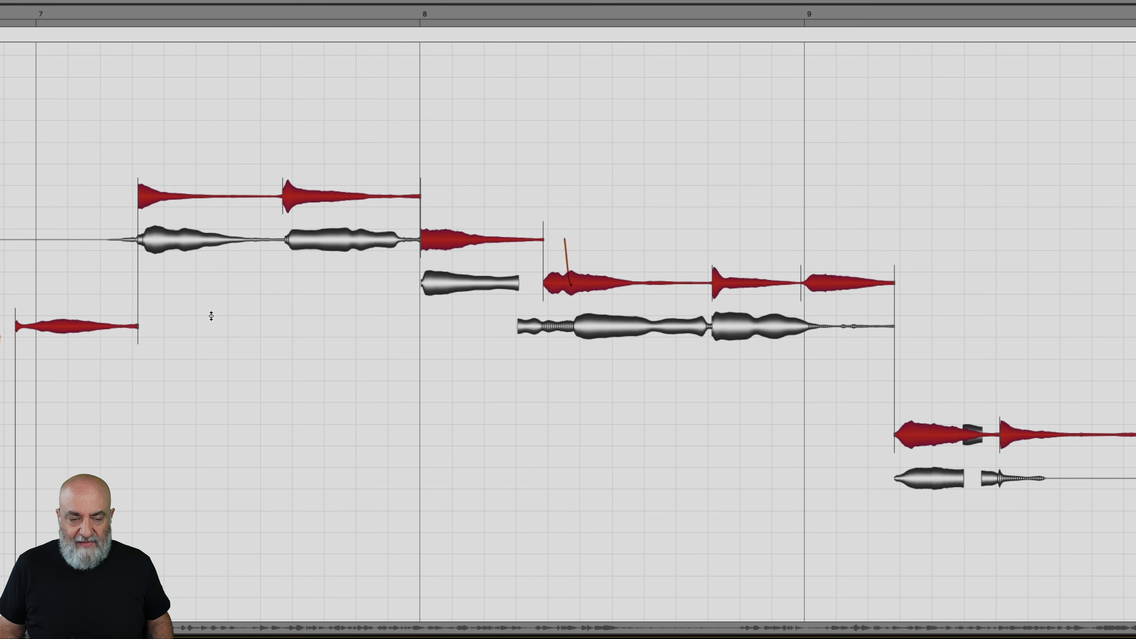
Mute the two Whisper vox notes that precede the first Lead Vox note using Note Off
left_click_drag(318, 334, 247, 262)
scroll(252, 302, "down", 1)
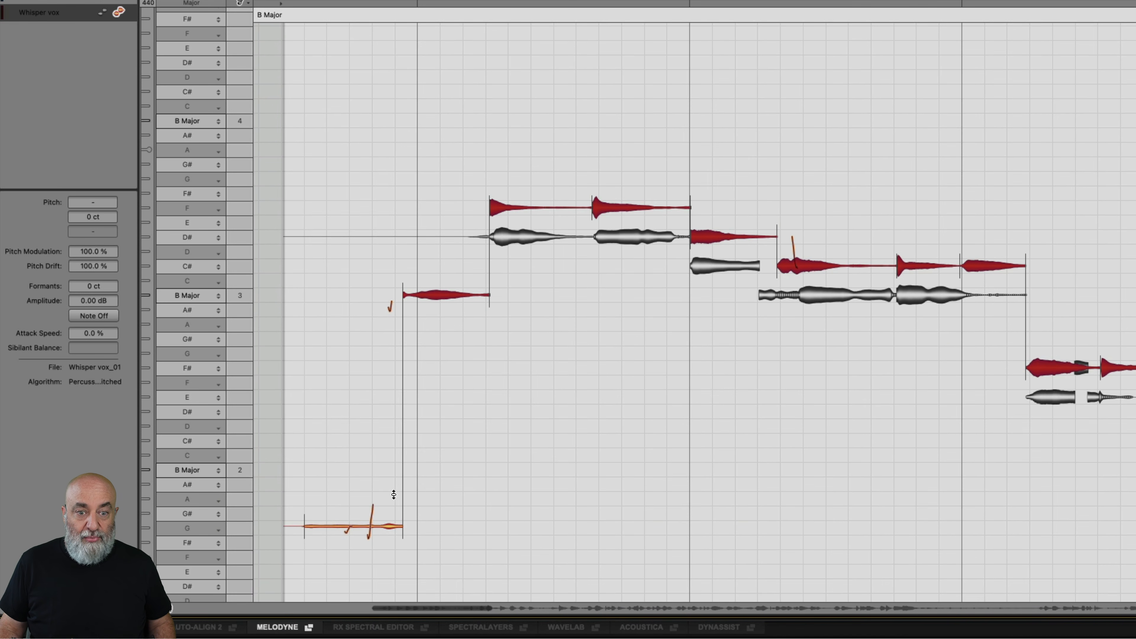
left_click_drag(338, 551, 445, 271)
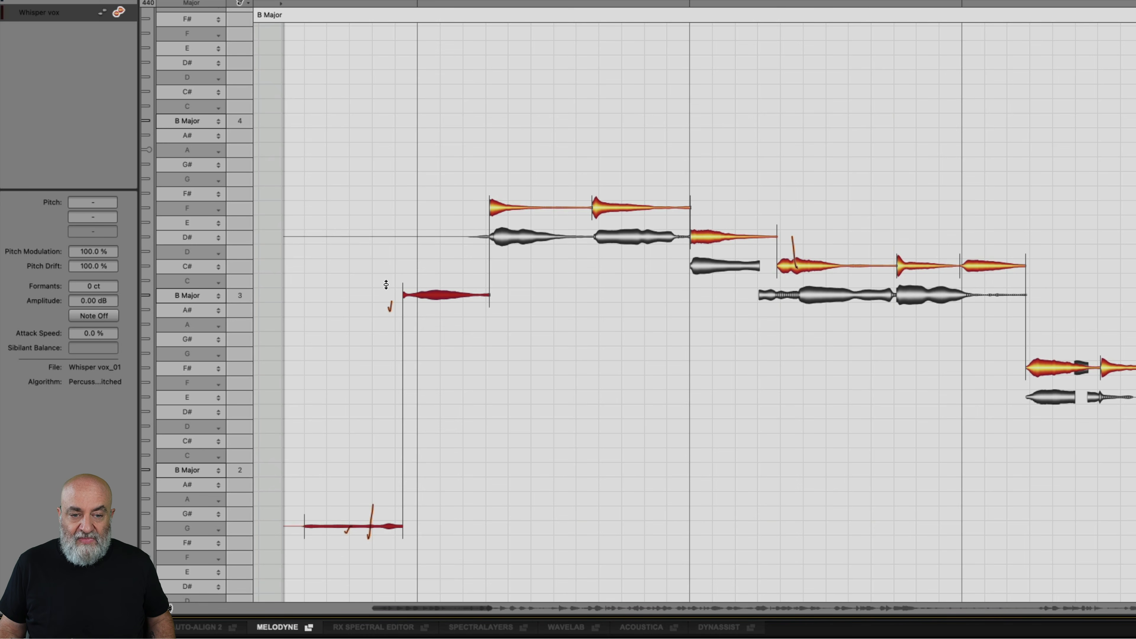
left_click(105, 315)
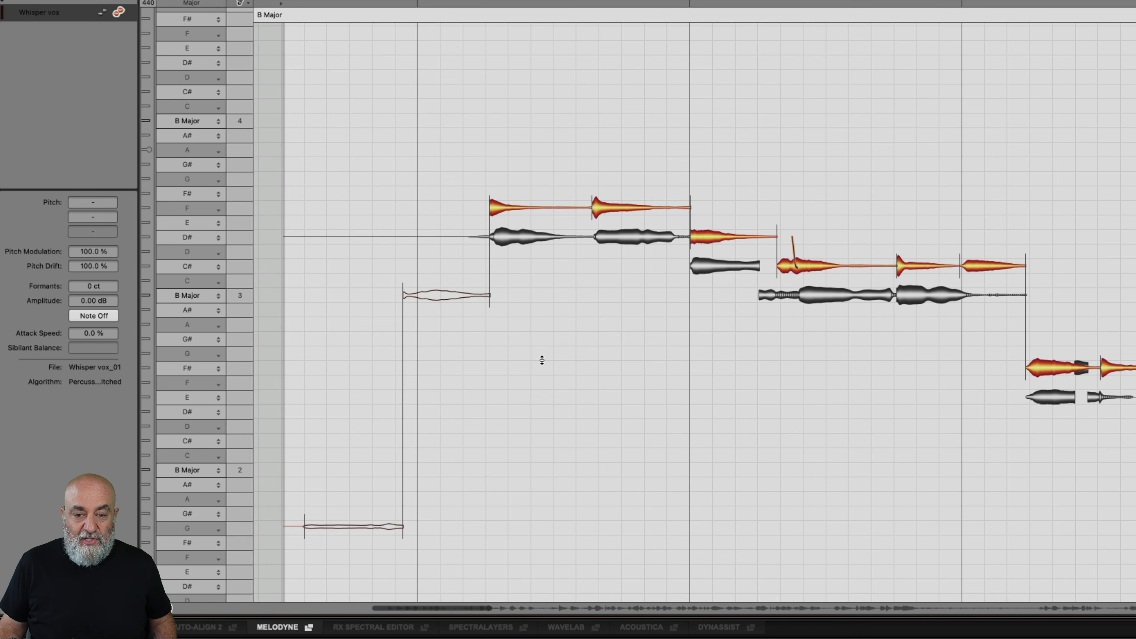
Unmute the two selected opening Whisper vox notes with the Amplitude tool and mute them again
right_click(519, 356)
left_click(564, 358)
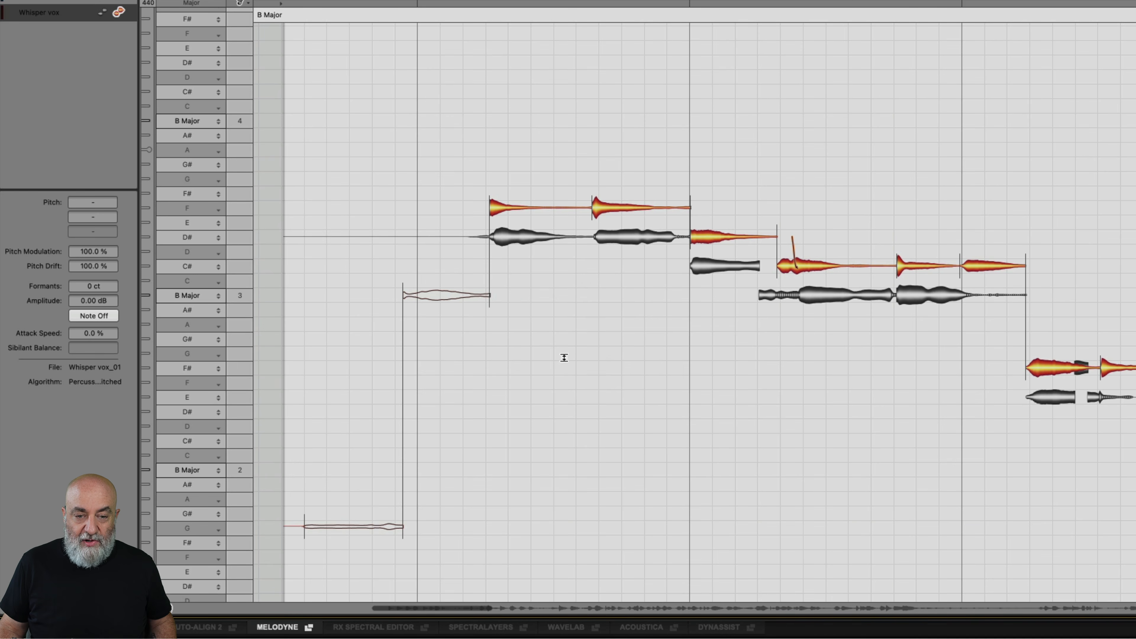
double_click(442, 293)
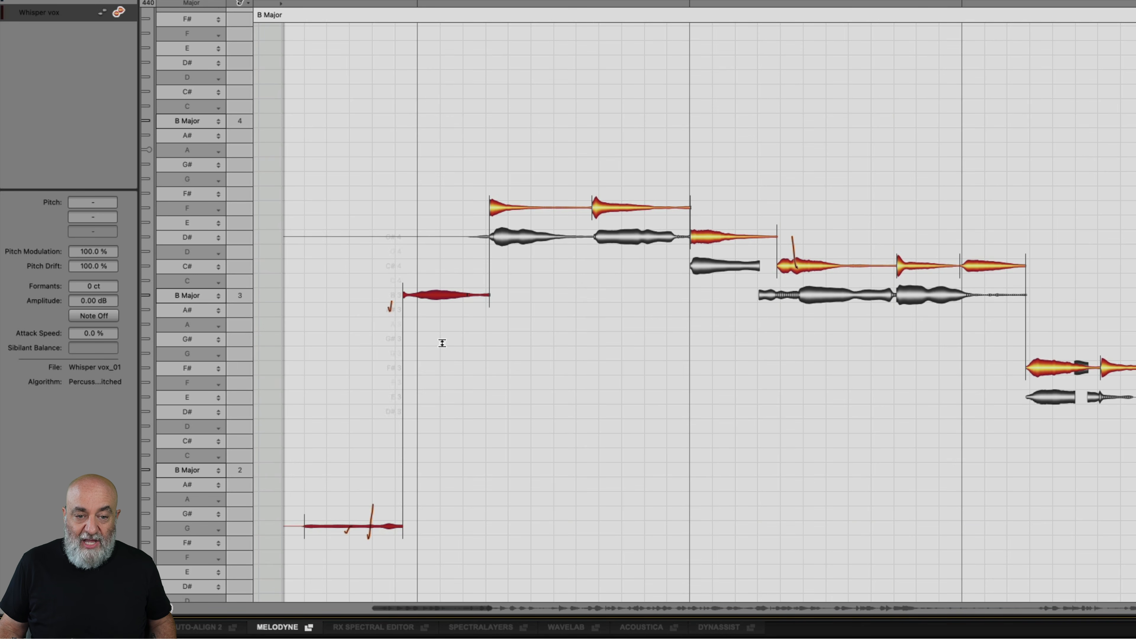
double_click(439, 296)
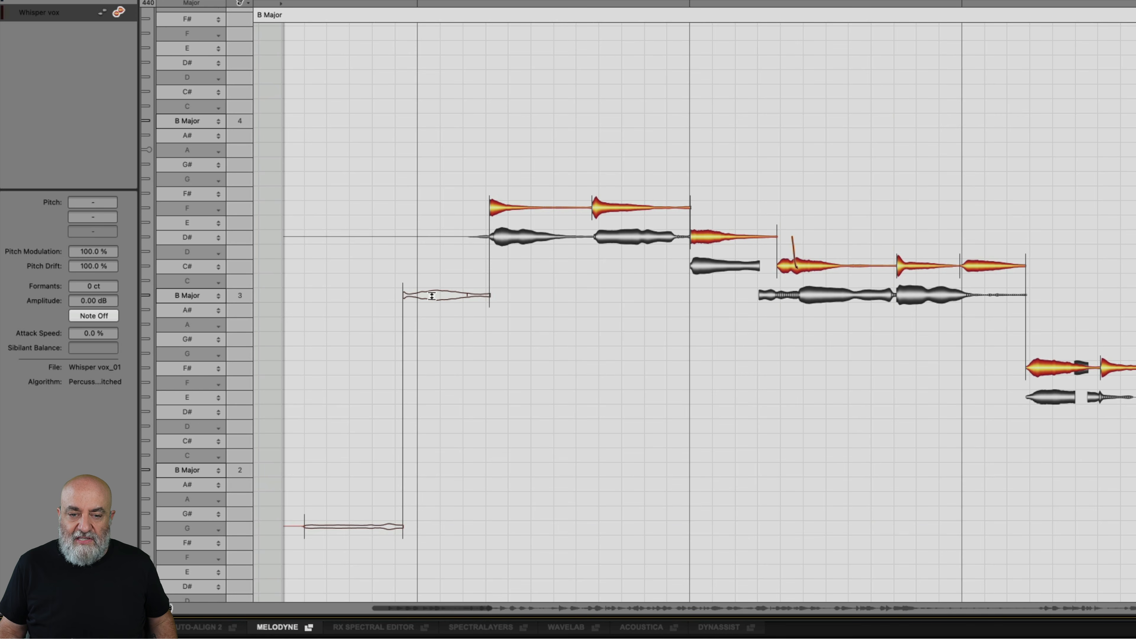
Mute the short Whisper vox note just after bar 9 with the Amplitude tool
mouse_move(449, 295)
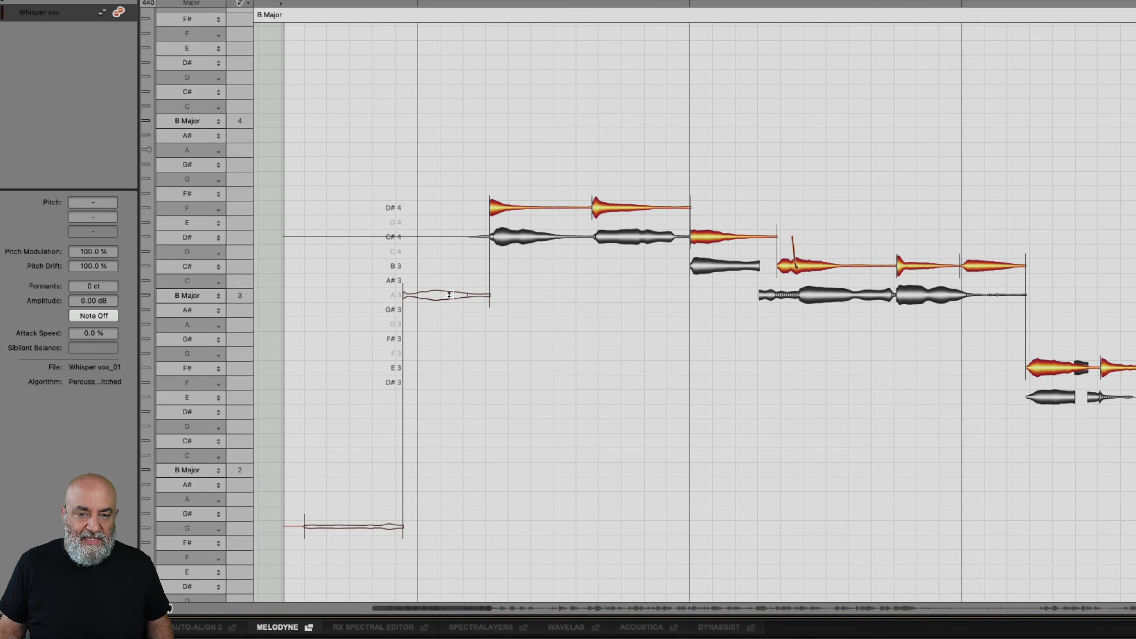
mouse_move(486, 301)
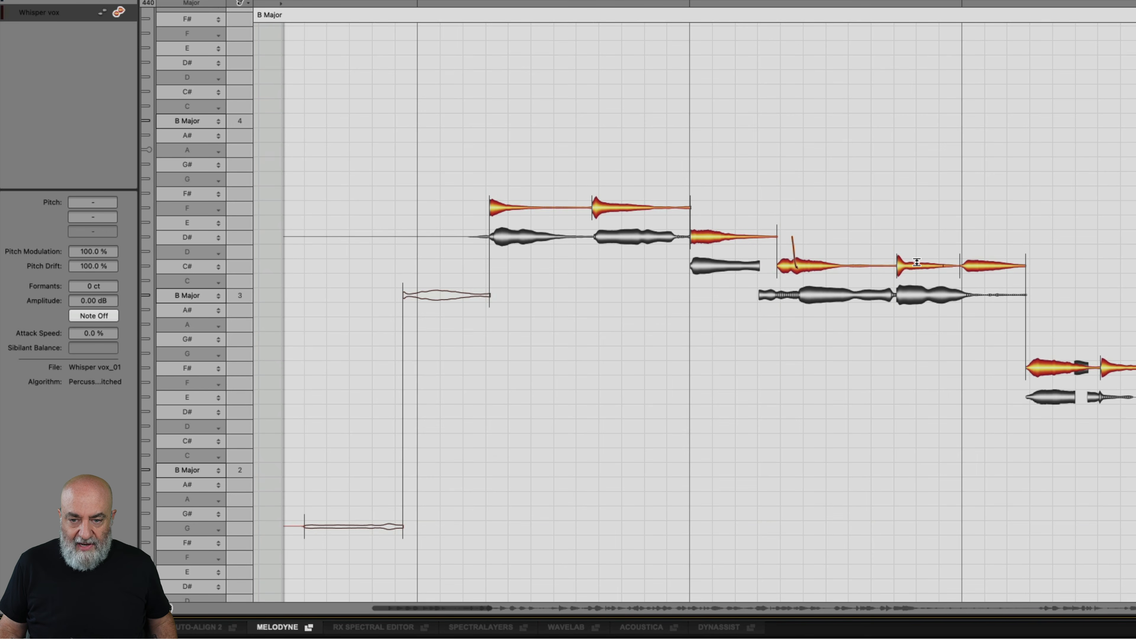
left_click(985, 266)
double_click(985, 266)
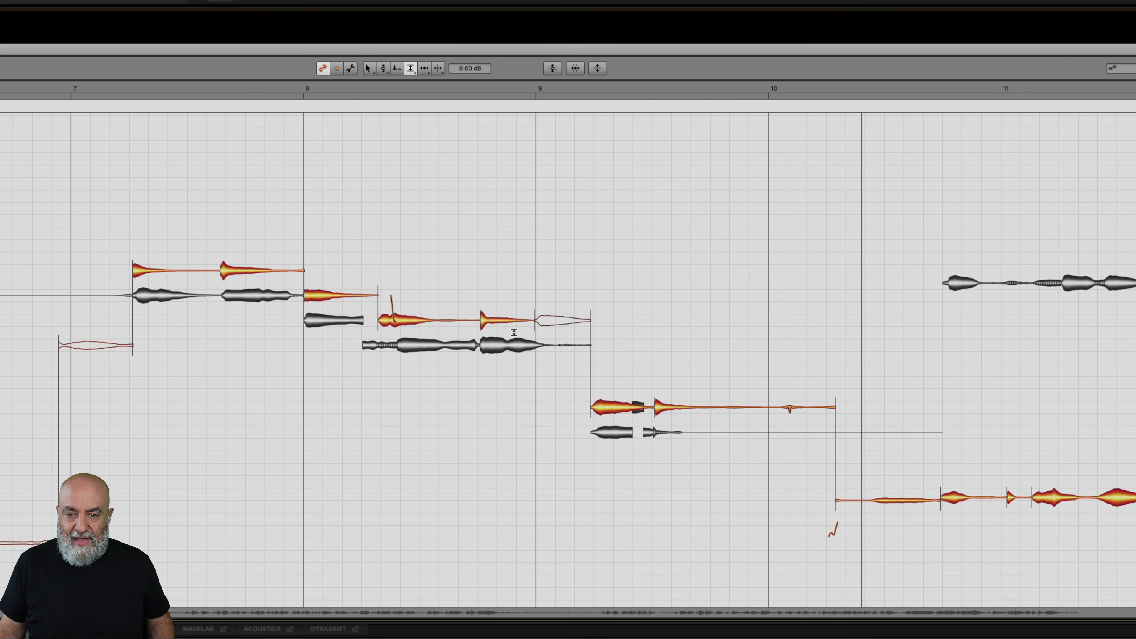
With the Time tool, move the starts of the first three unmuted Whisper vox notes slightly later to match the Lead Vox timing
left_click_drag(183, 319, 241, 360)
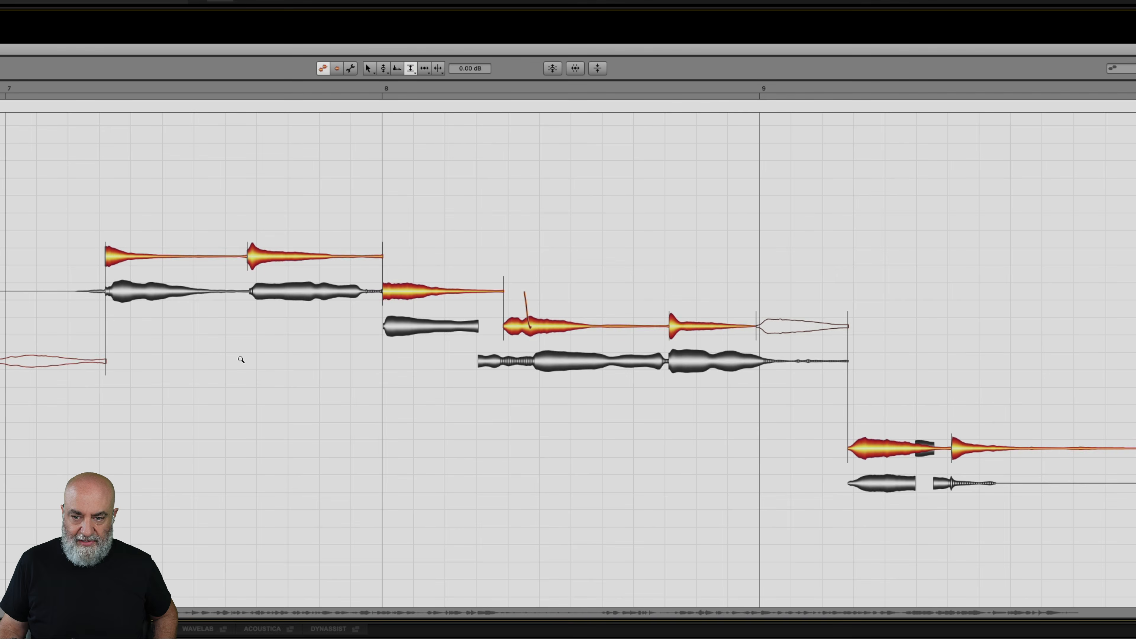
right_click(176, 191)
left_click(189, 191)
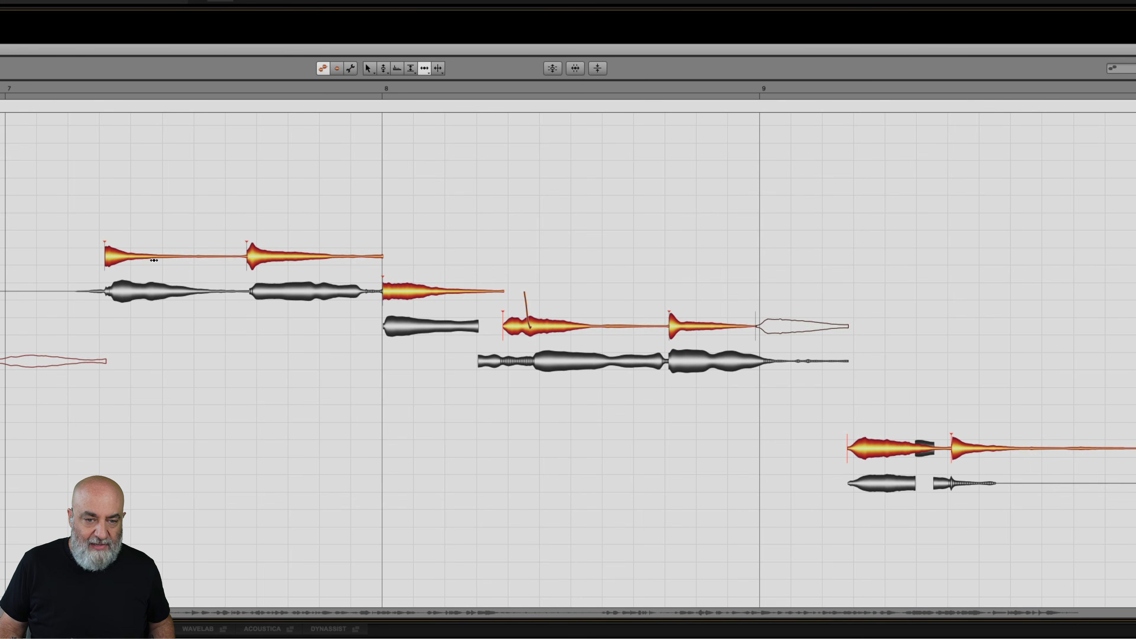
left_click_drag(108, 258, 115, 257)
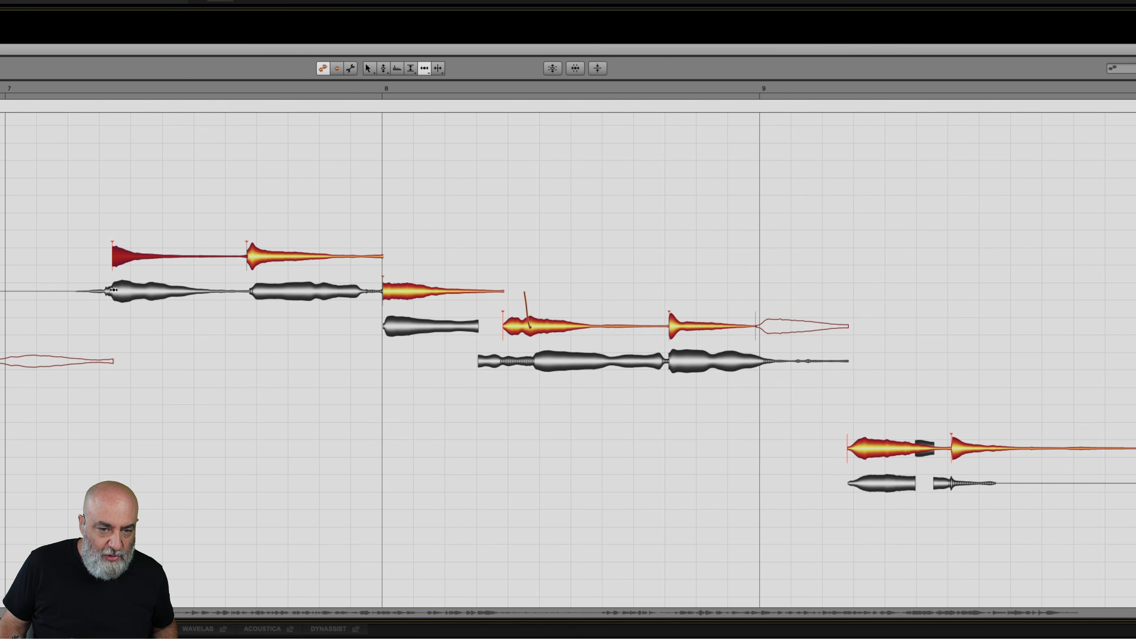
left_click_drag(248, 257, 251, 258)
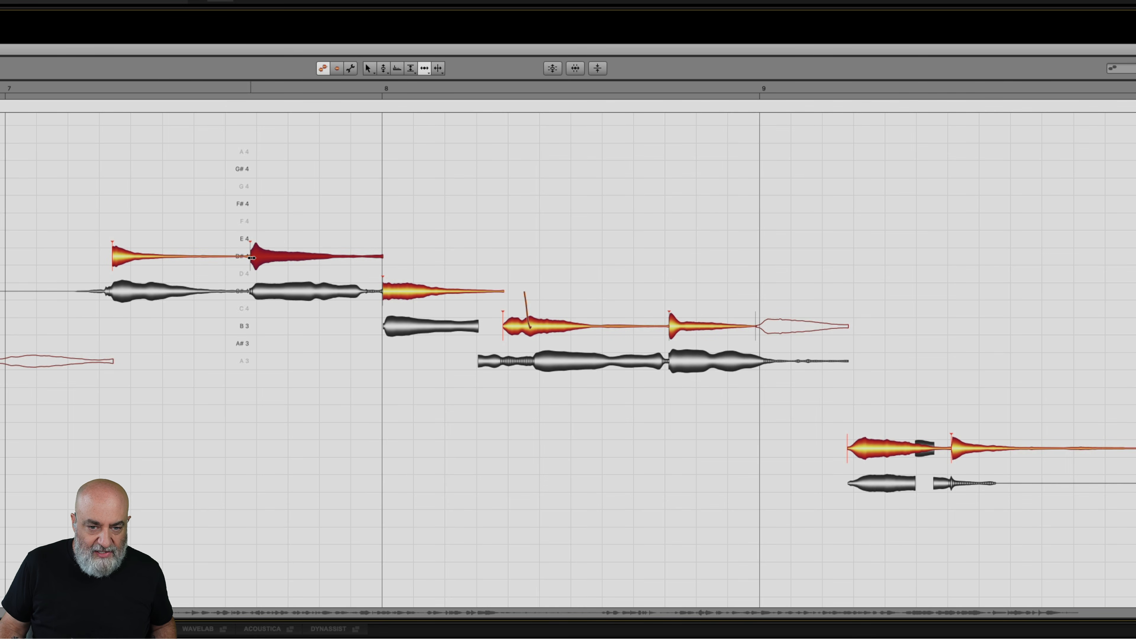
left_click_drag(383, 295, 386, 294)
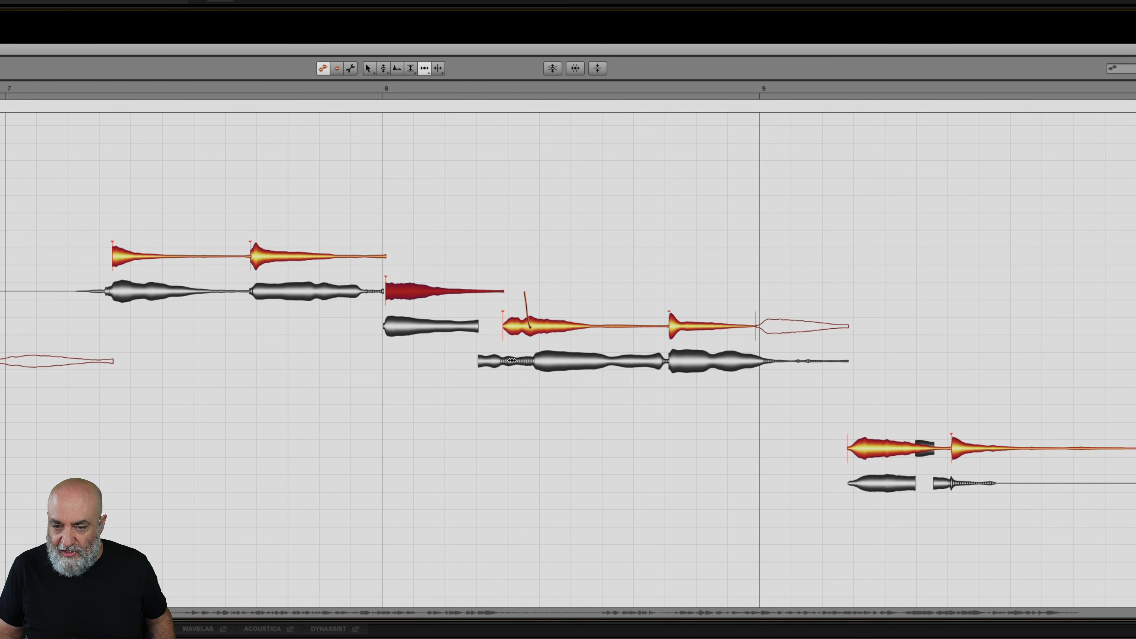
Move the starts of the two following Whisper vox notes and the last note after bar 9 slightly earlier to match the Lead Vox
left_click(502, 326)
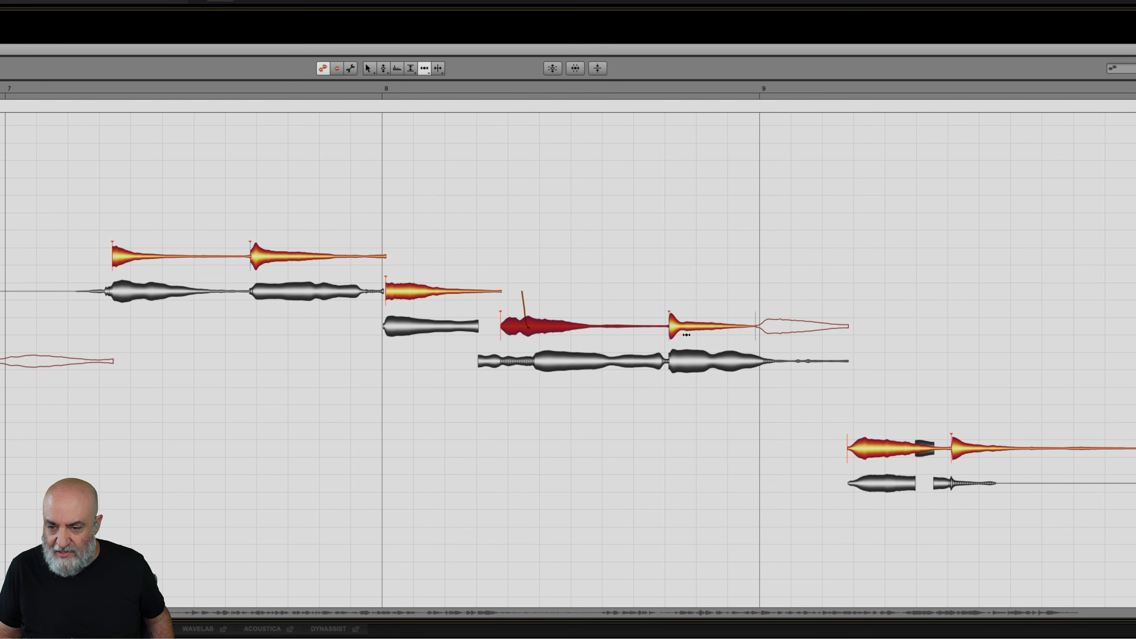
left_click(672, 331)
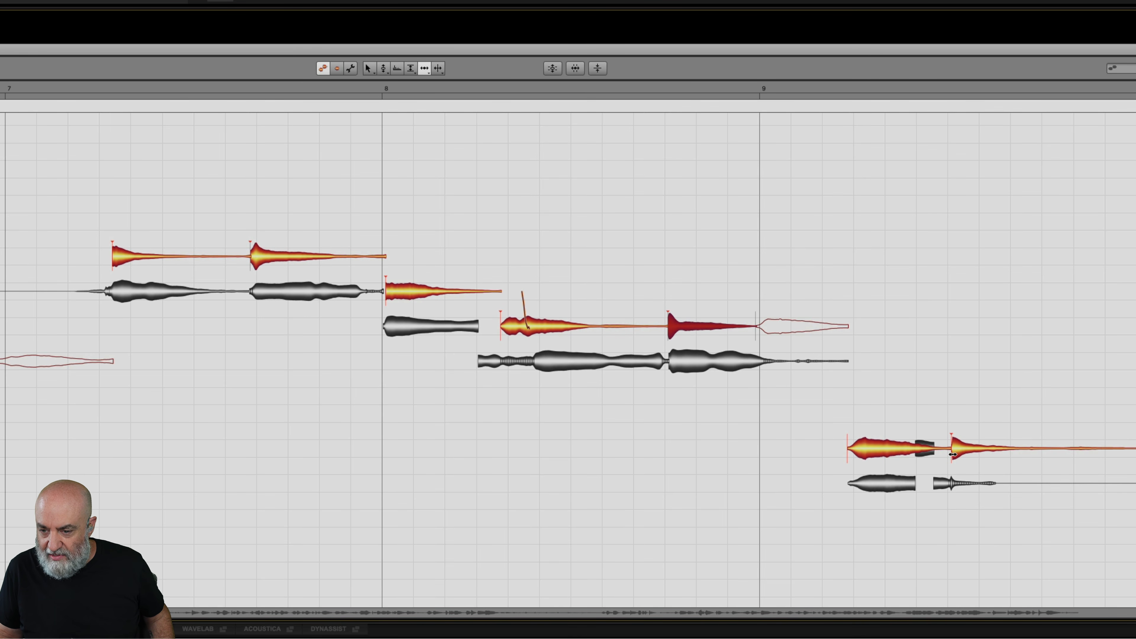
left_click_drag(954, 452, 951, 452)
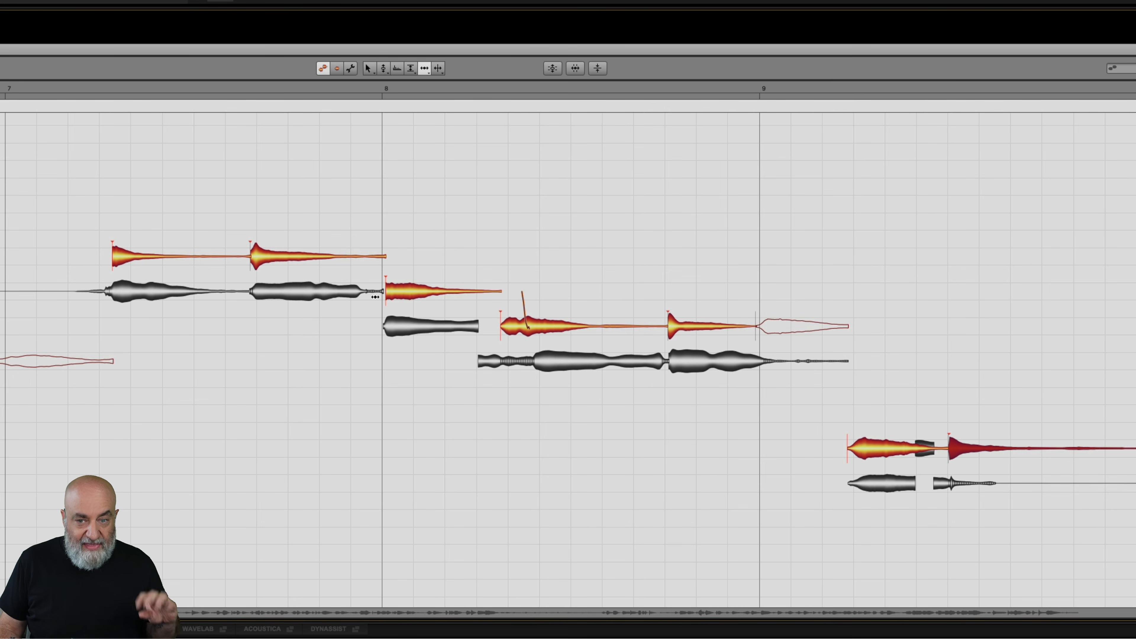
Select the Whisper vox notes of the edited phrase and look up the nudge commands in the Shortcuts preferences
scroll(336, 278, "right", 2)
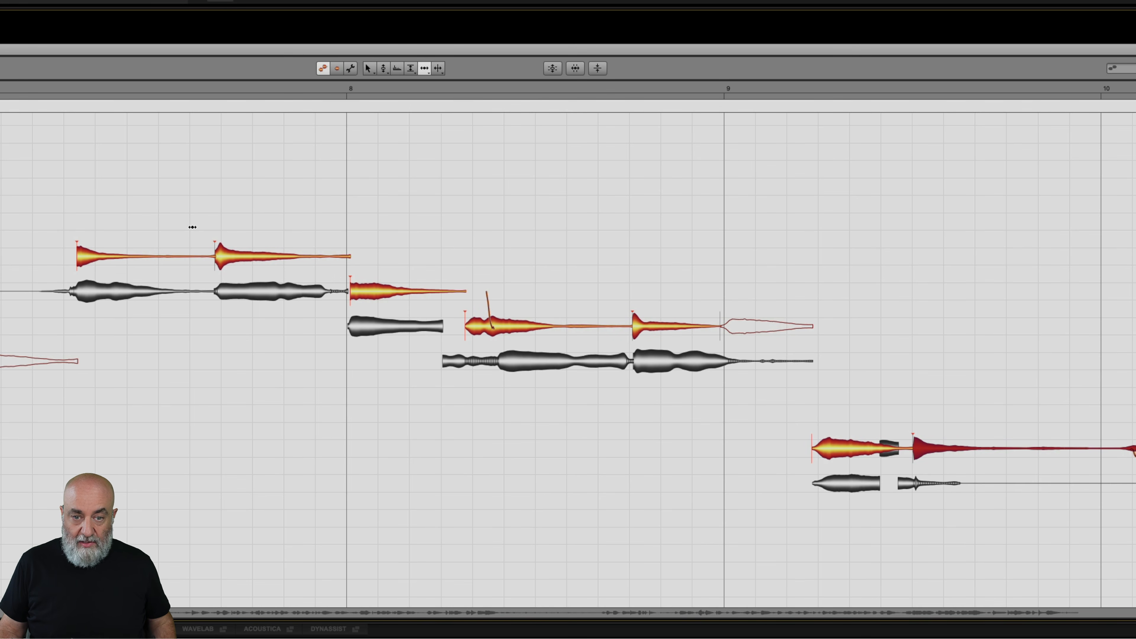
left_click_drag(70, 189, 997, 452)
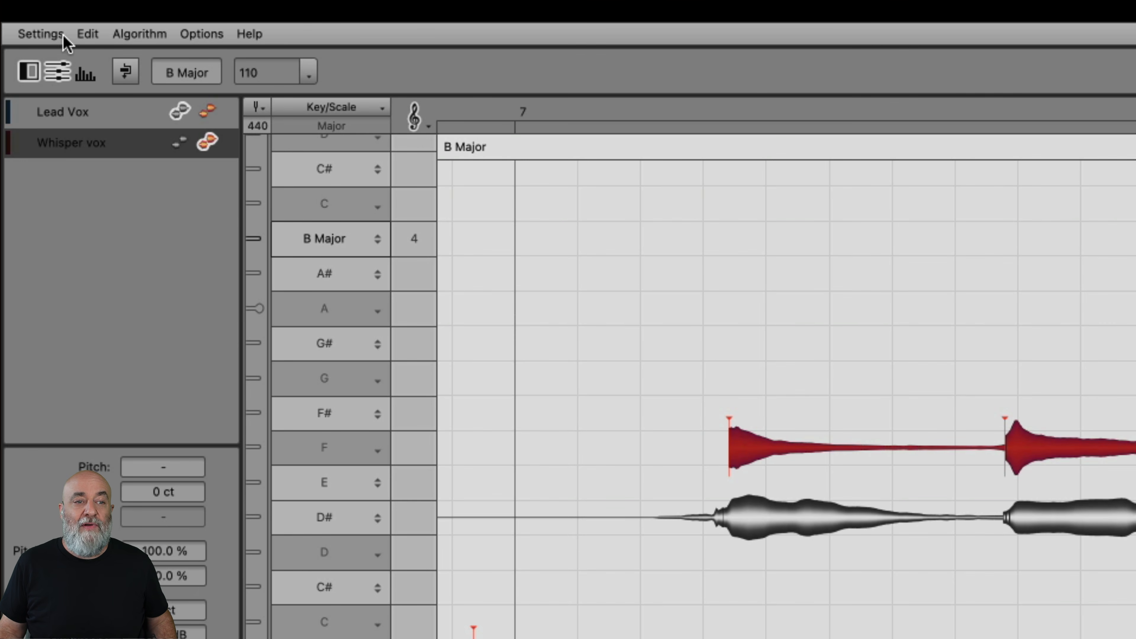
left_click(56, 33)
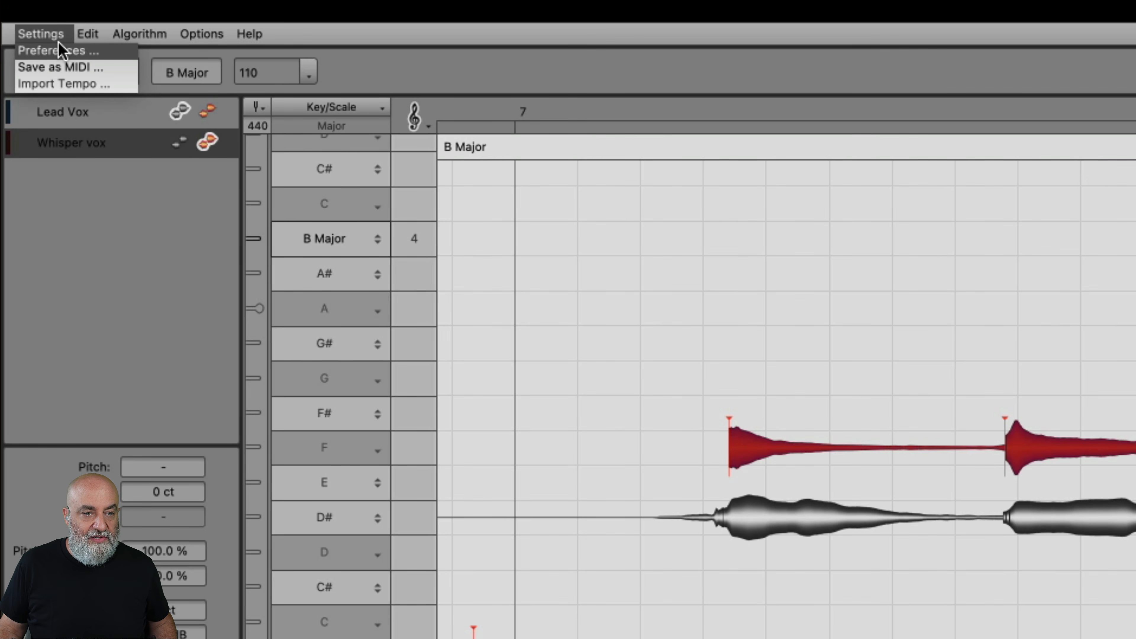
left_click(61, 50)
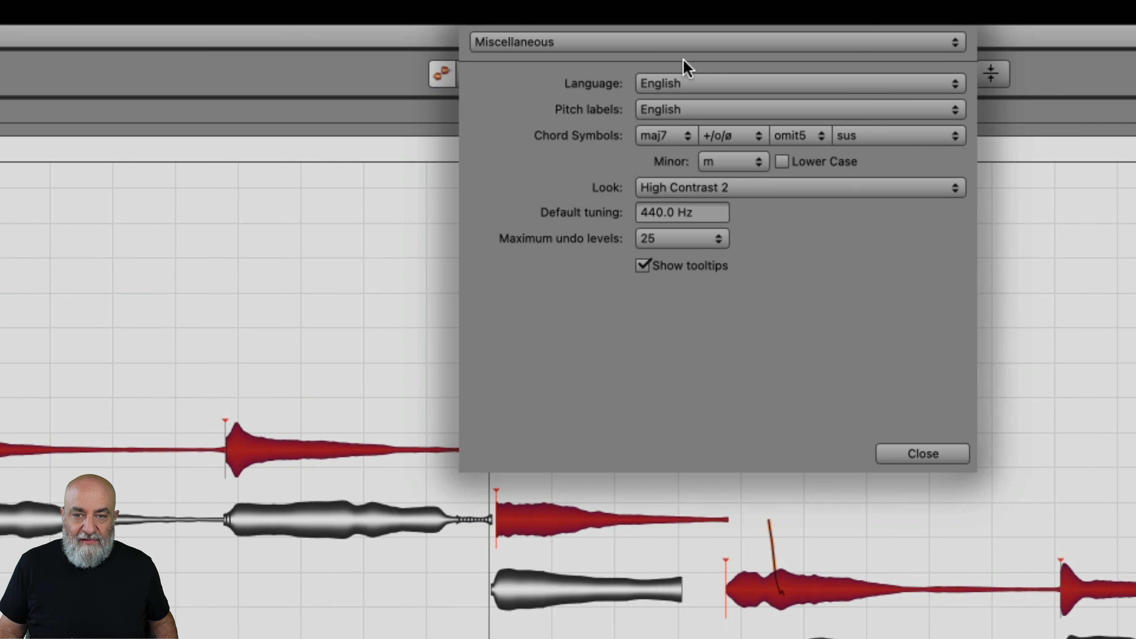
left_click(678, 41)
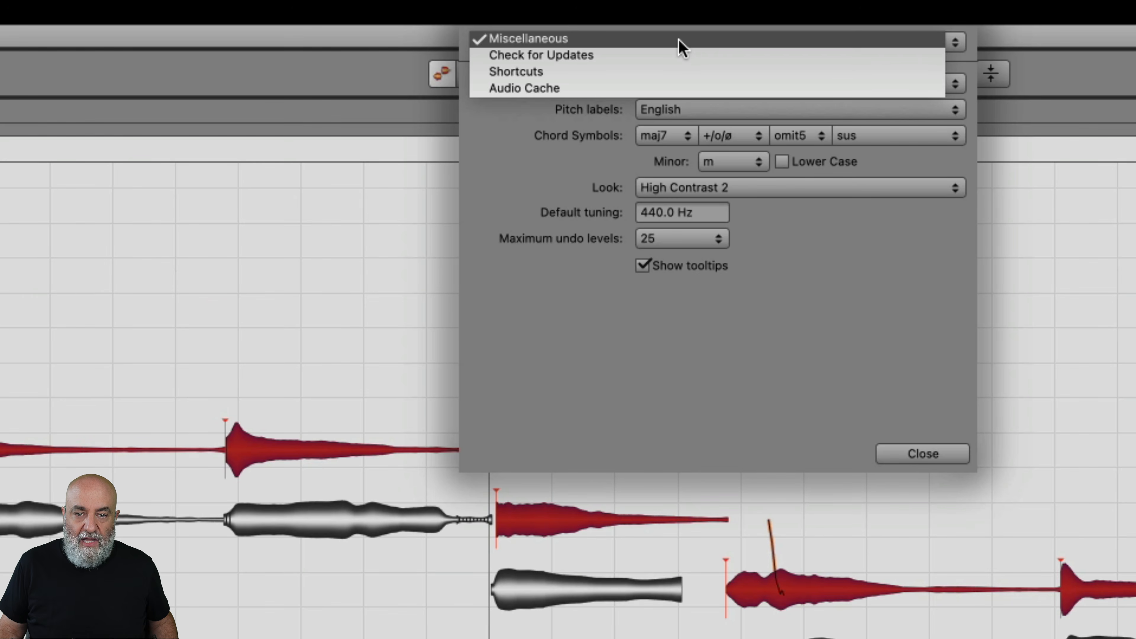
left_click(677, 71)
left_click(603, 93)
type("nudge")
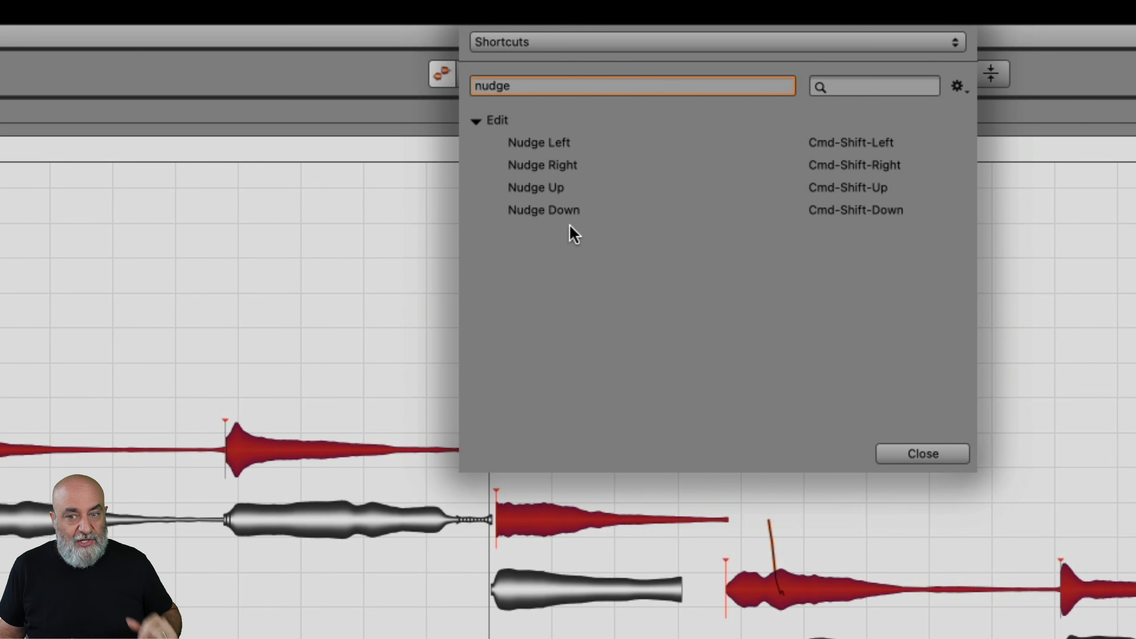
left_click(913, 467)
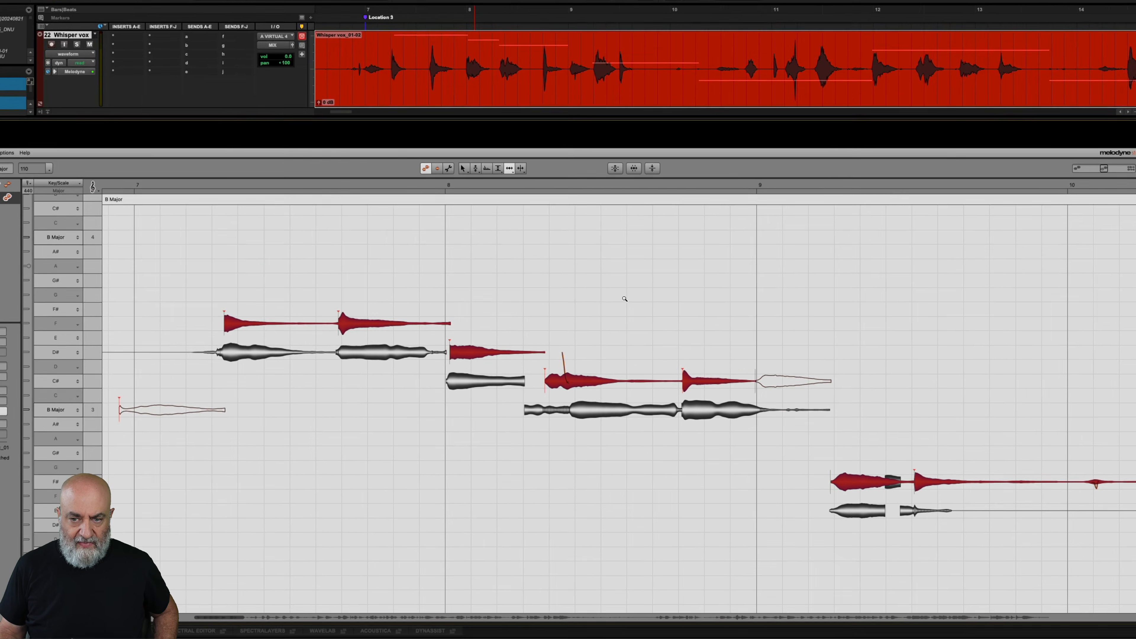
Use the compare function to play the unedited vocal phrase, restore the edits and listen to the corrected version
left_click_drag(568, 230, 492, 198)
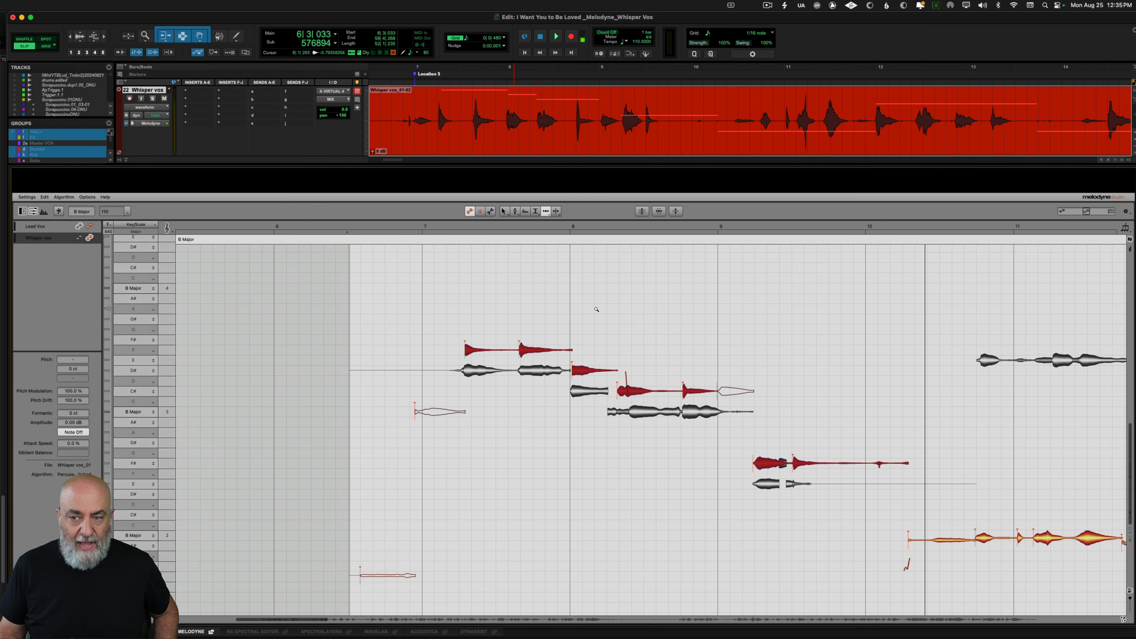
scroll(596, 309, "right", 5)
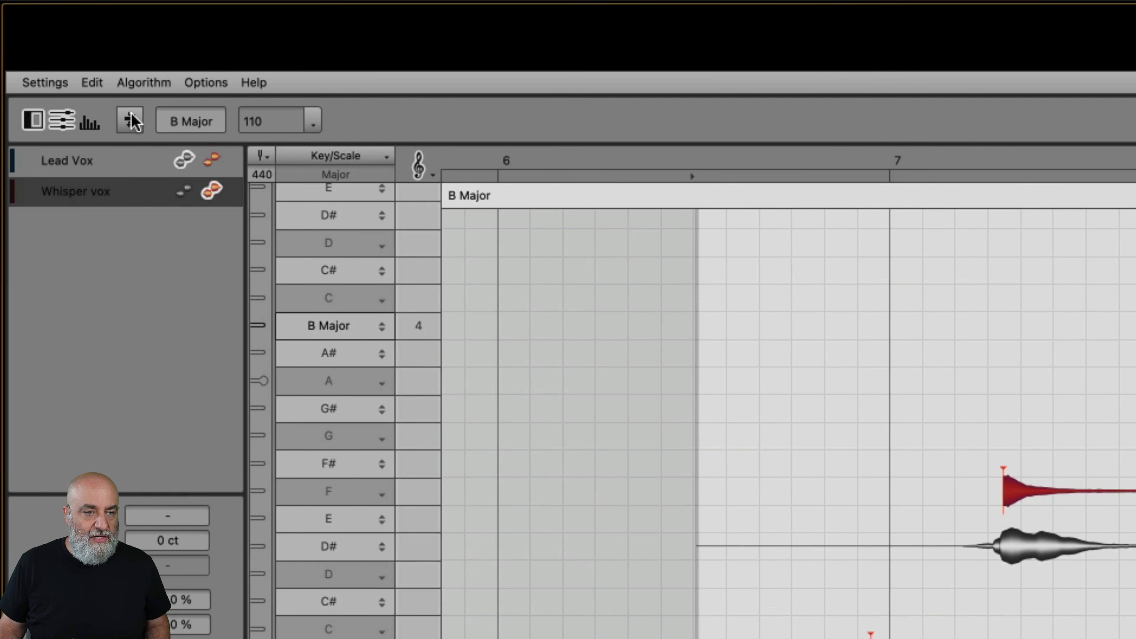
left_click(59, 211)
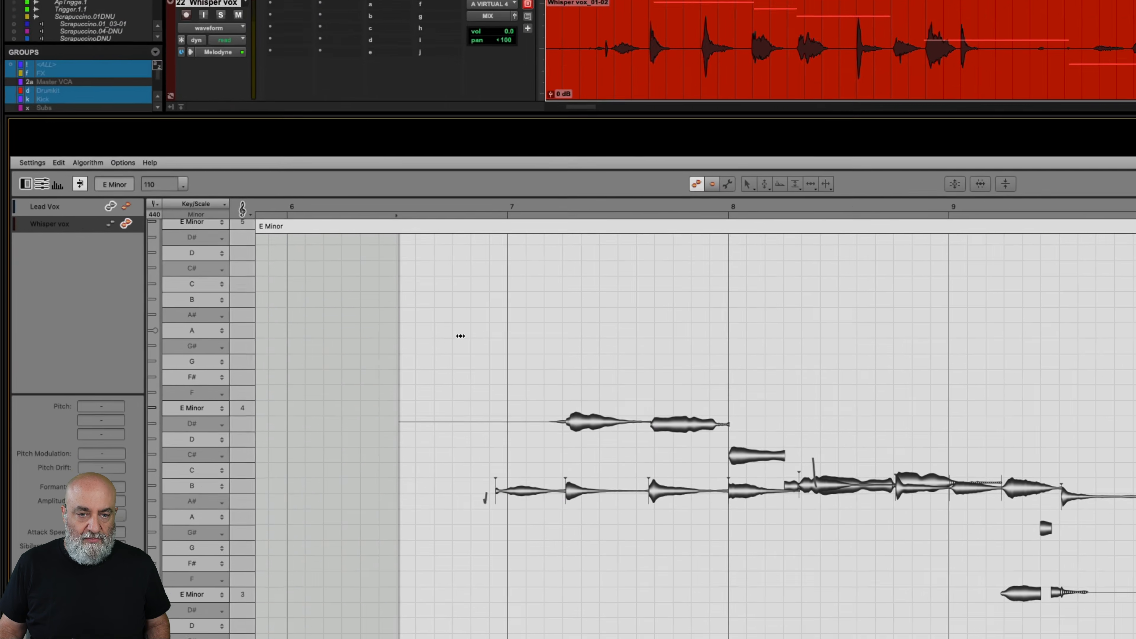
key("space")
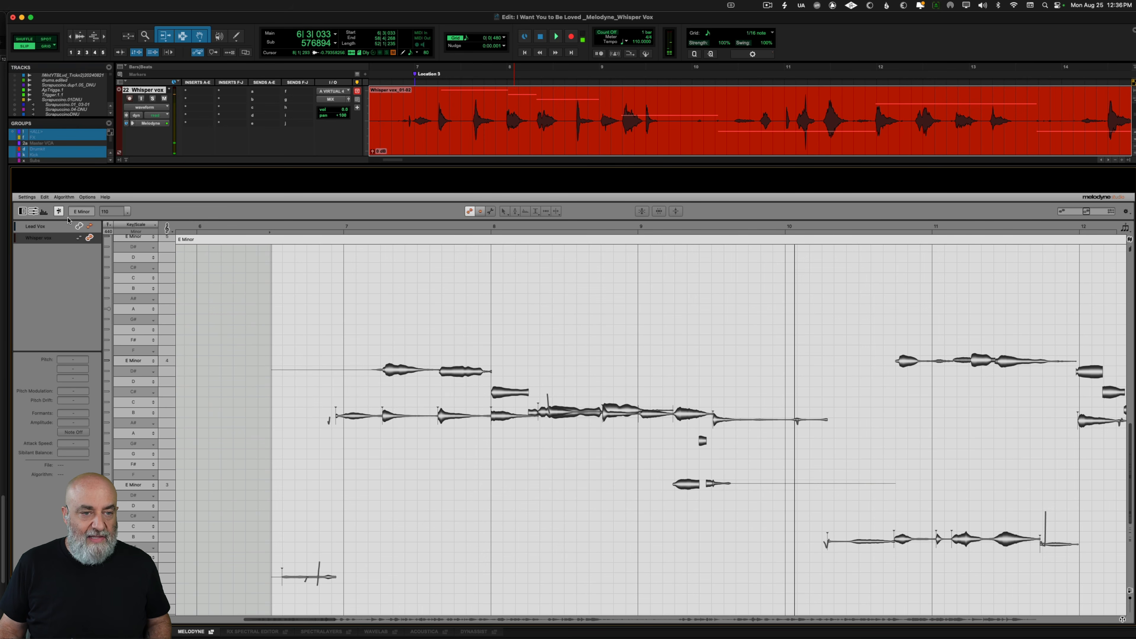
left_click(59, 211)
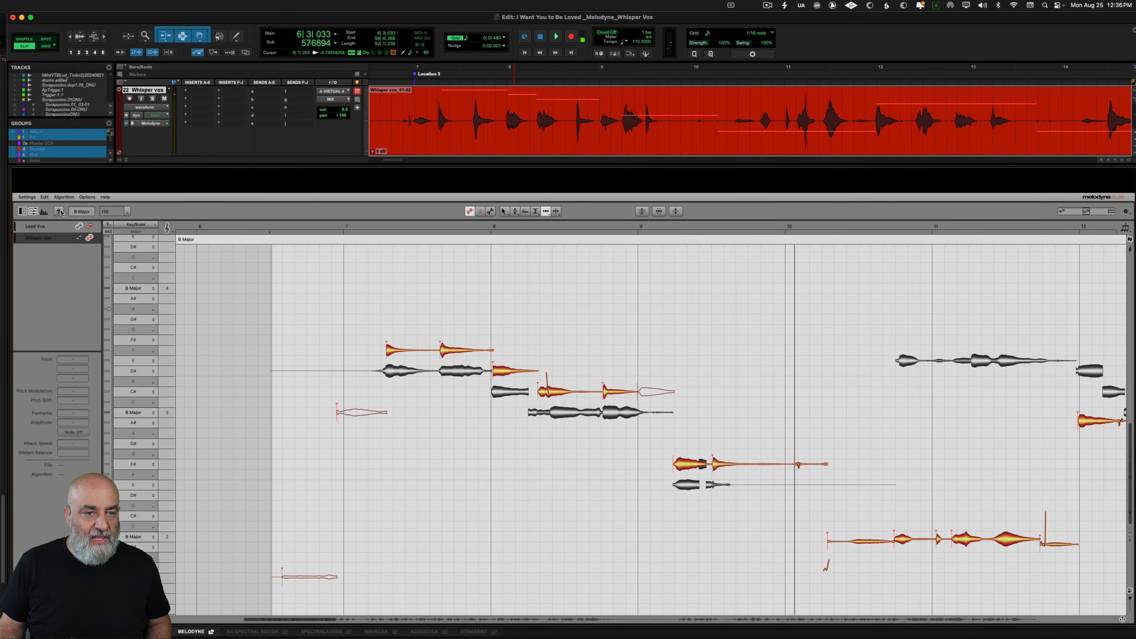
left_click(311, 273)
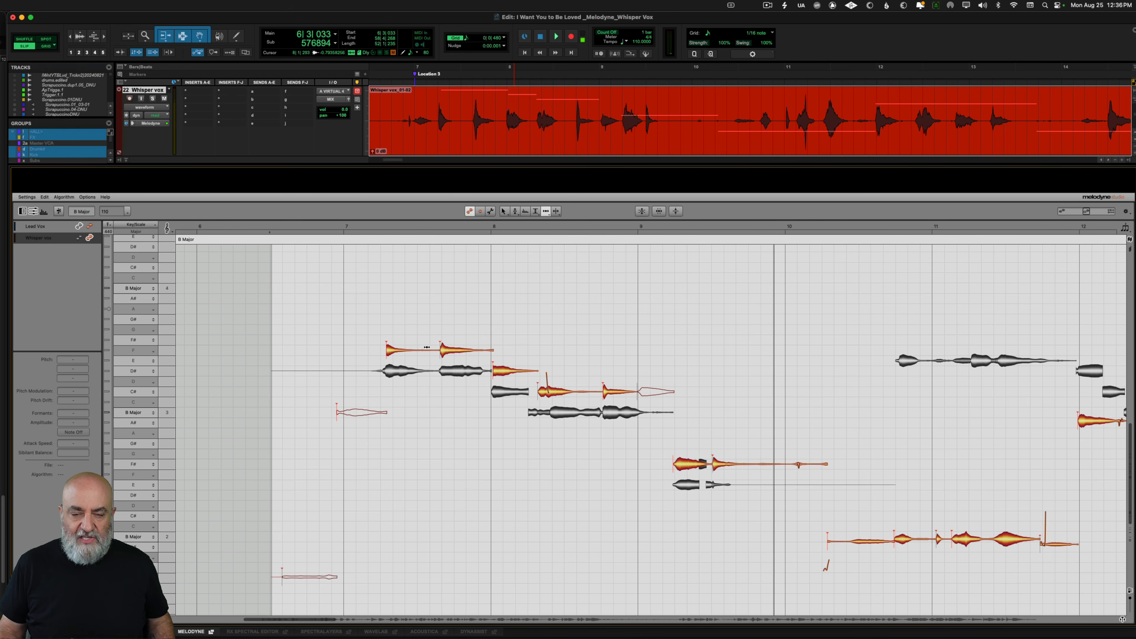
Hide the Lead Vox reference and move the second unmuted Whisper vox note to a higher pitch assignment with the Activation Tool in Note Assignment Mode
left_click_drag(453, 350, 454, 337)
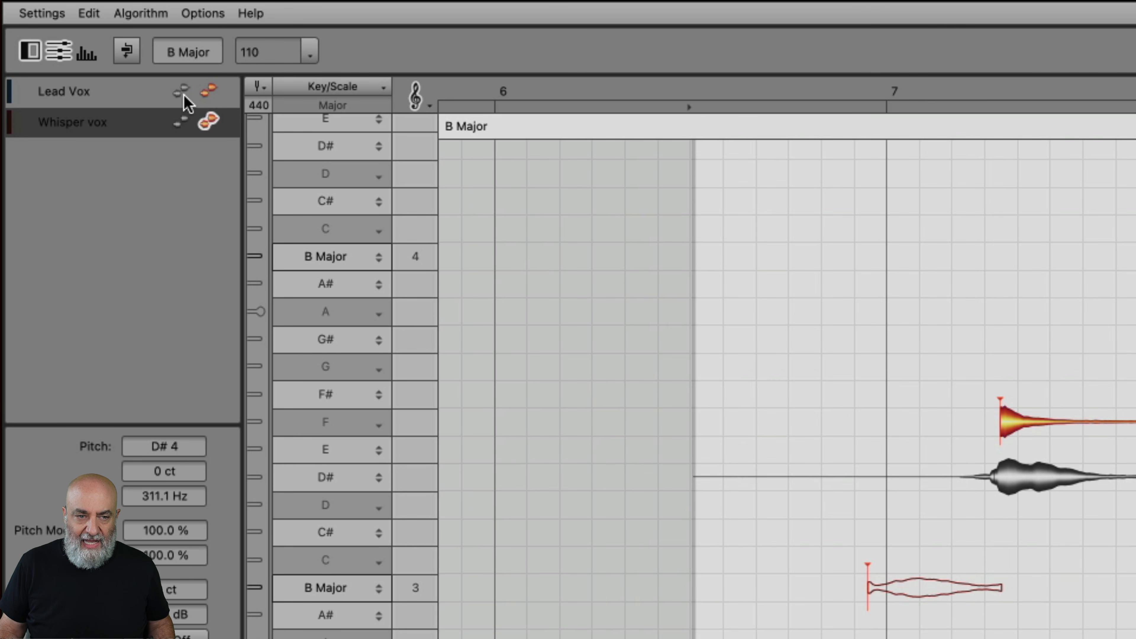
left_click(184, 94)
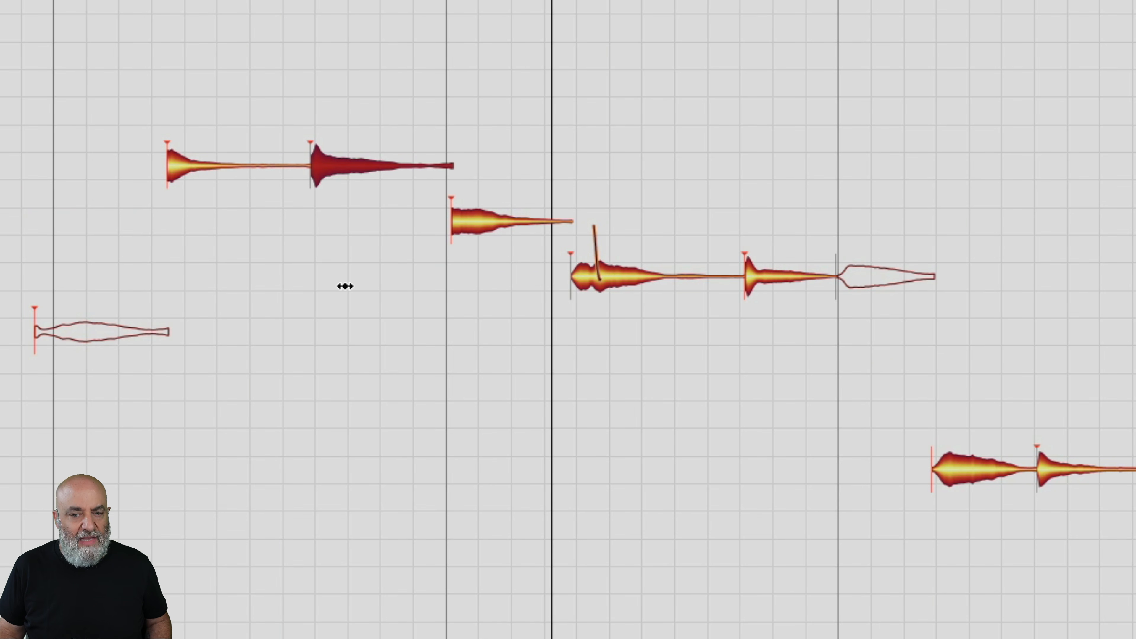
left_click(369, 172)
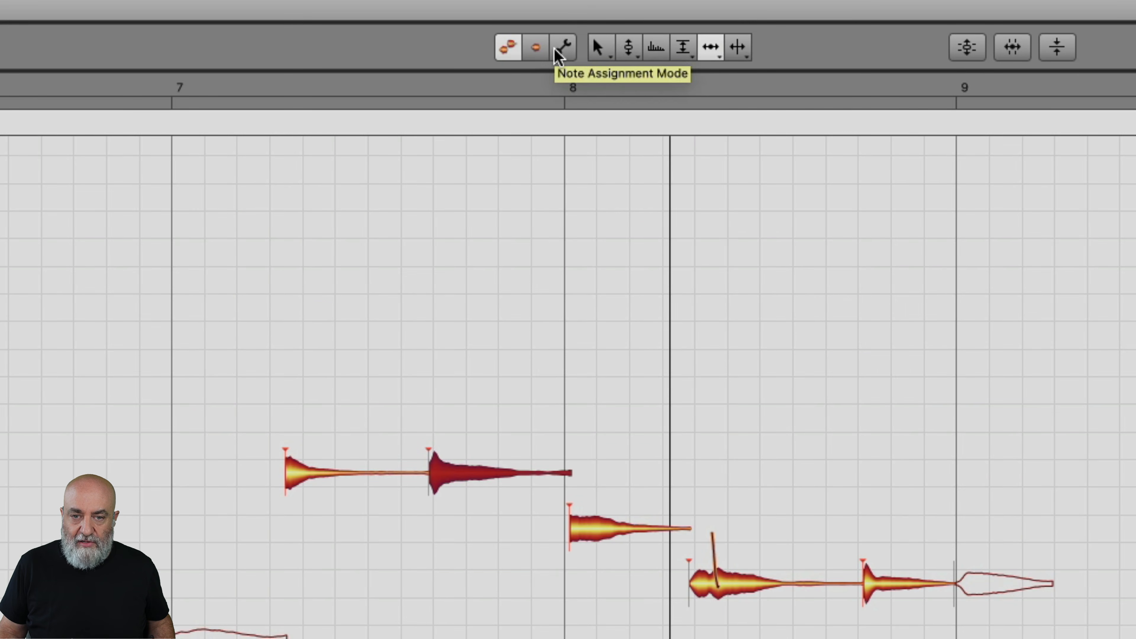
left_click(562, 47)
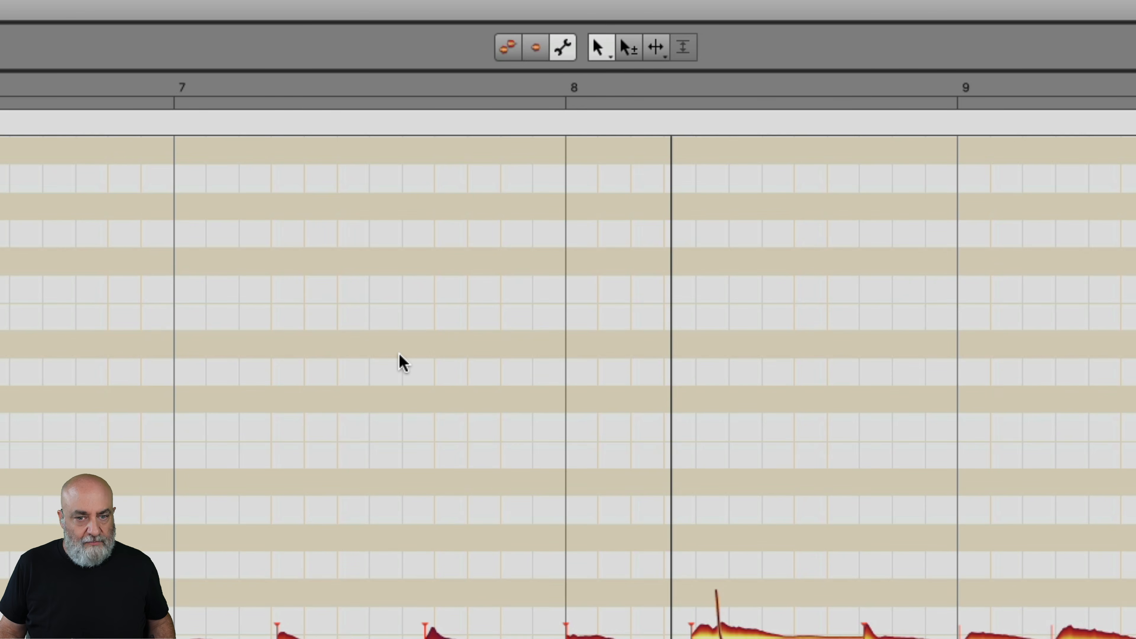
right_click(400, 363)
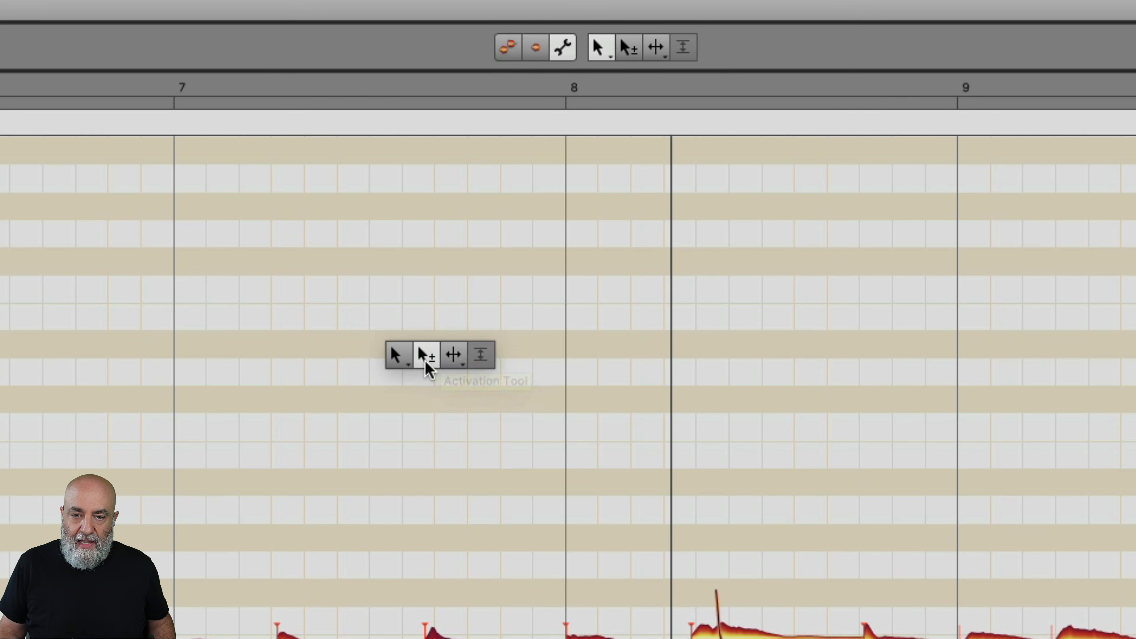
left_click(426, 356)
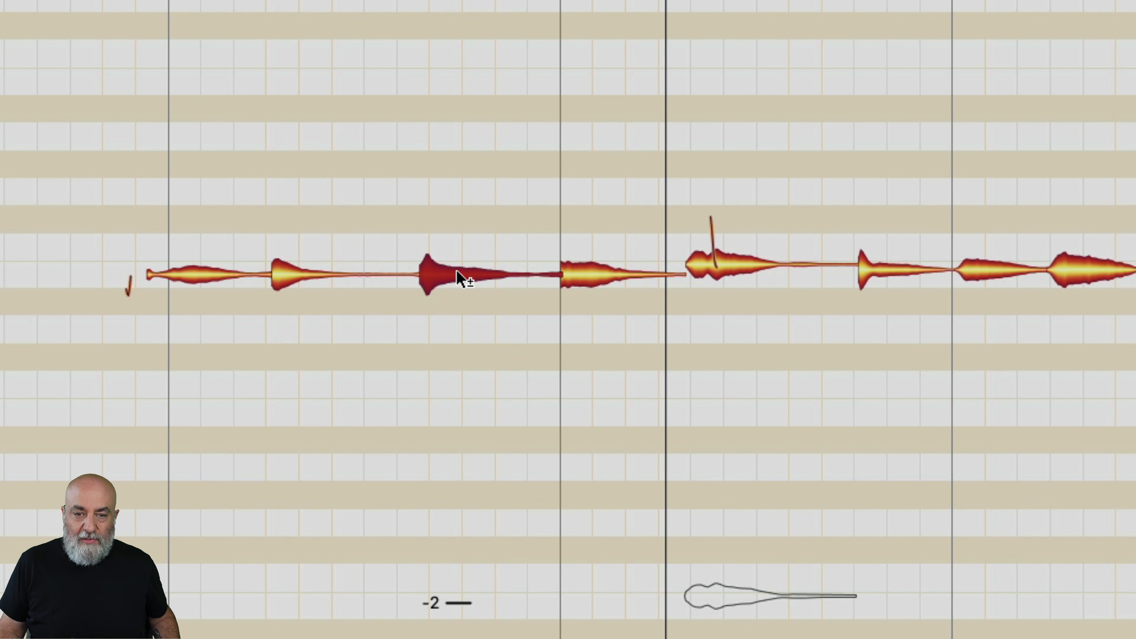
left_click_drag(457, 273, 437, 228)
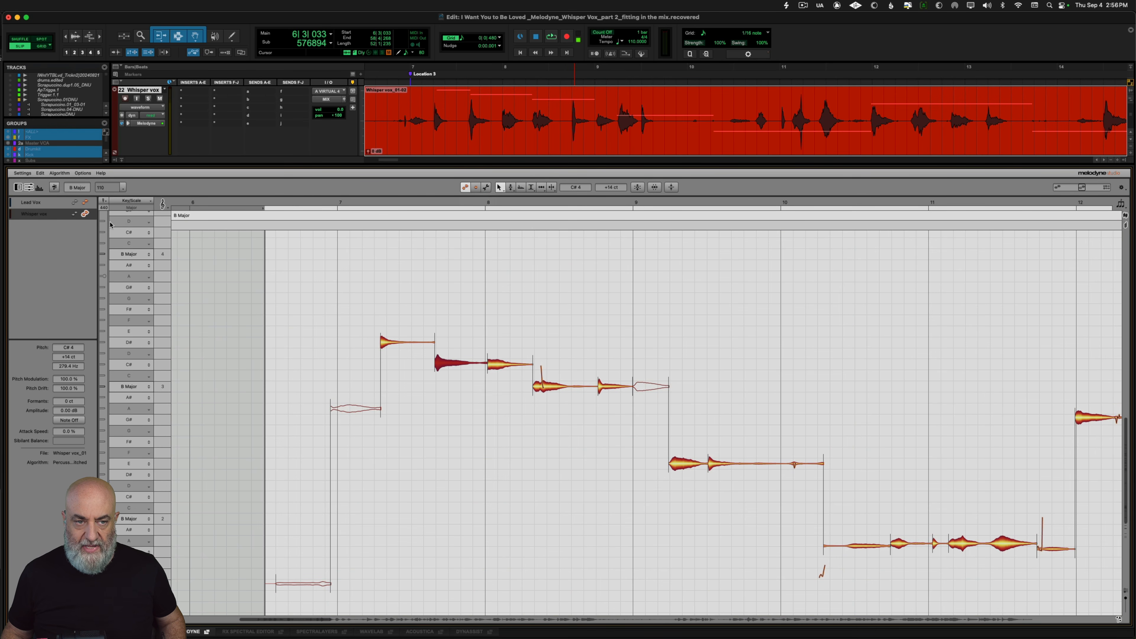
Display the Lead Vox reference notes again, viewing them overlaid on the Whisper vox notes and vertically offset from them
left_click(75, 202)
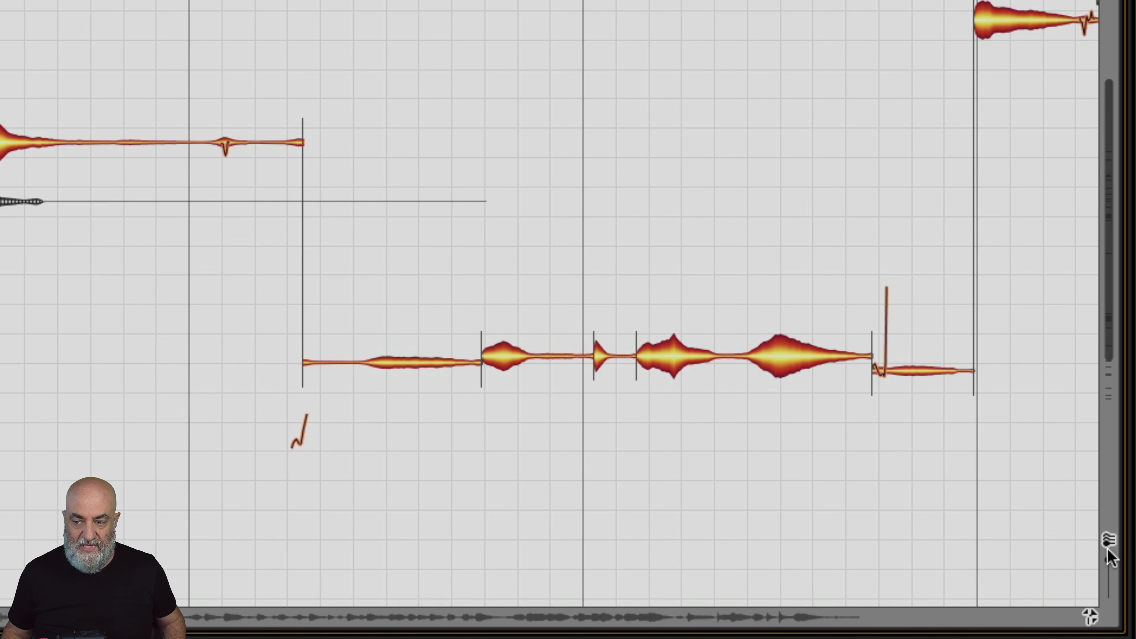
left_click(1107, 543)
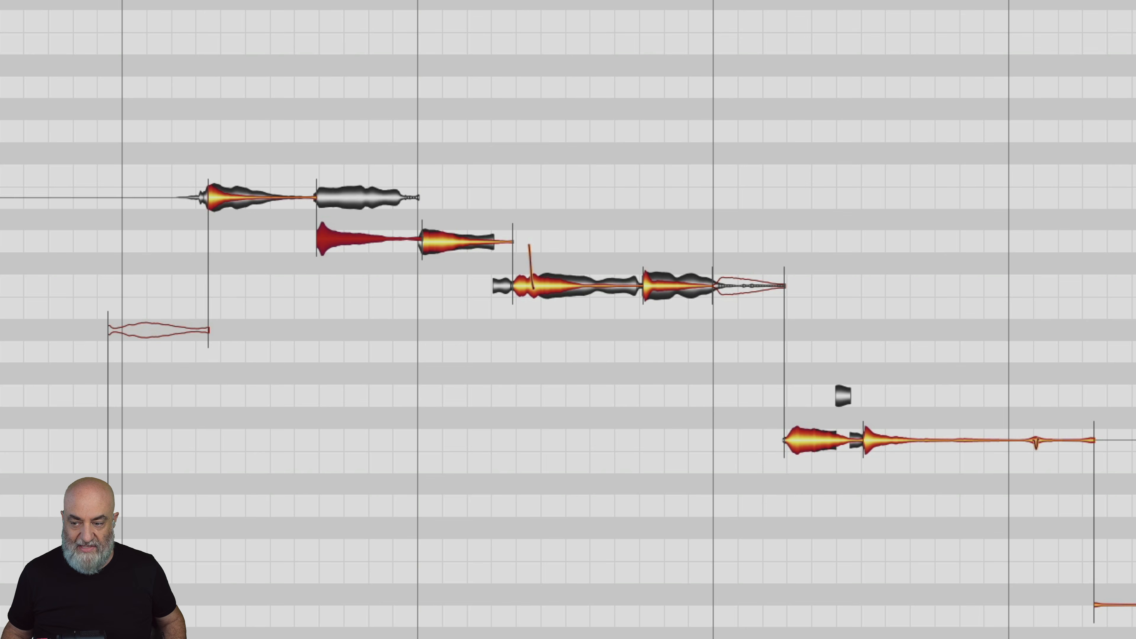
left_click(1107, 542)
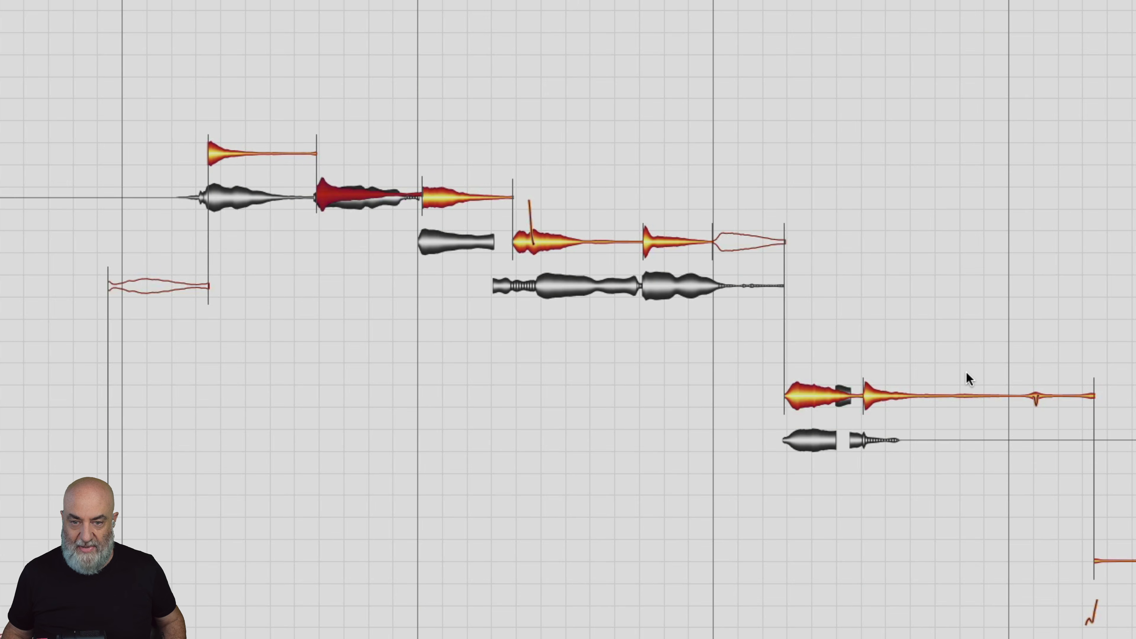
With the Pitch tool, raise the second unmuted Whisper vox note to D#4, snap it to the exact semitone and play the phrase
right_click(366, 191)
mouse_move(388, 188)
left_click(387, 208)
left_click_drag(367, 197, 367, 156)
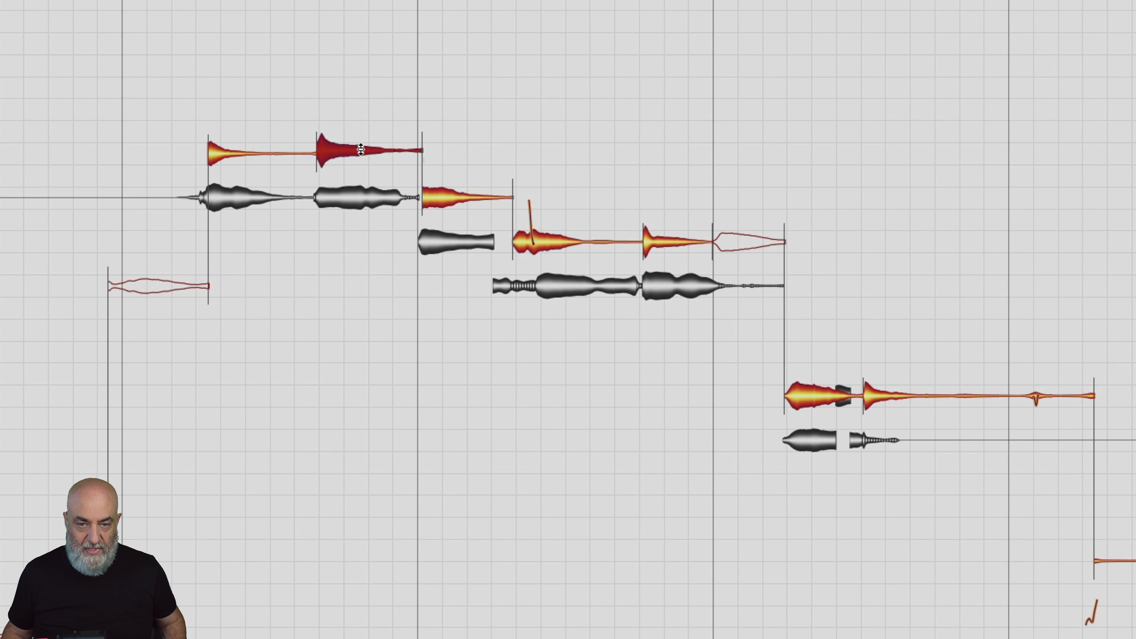
double_click(362, 150)
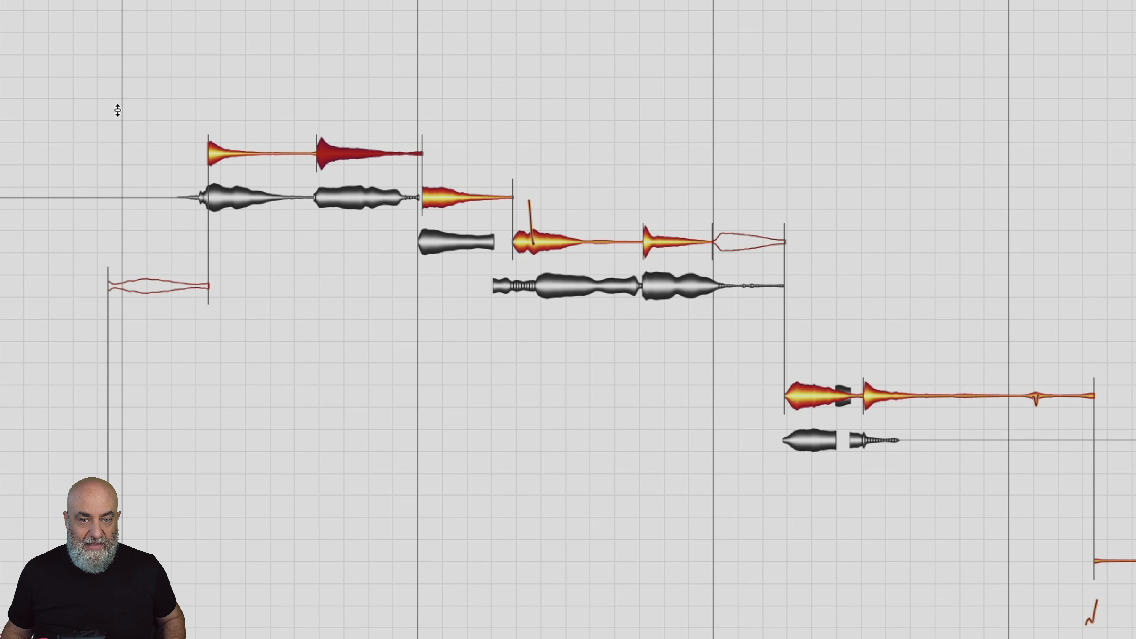
key("space")
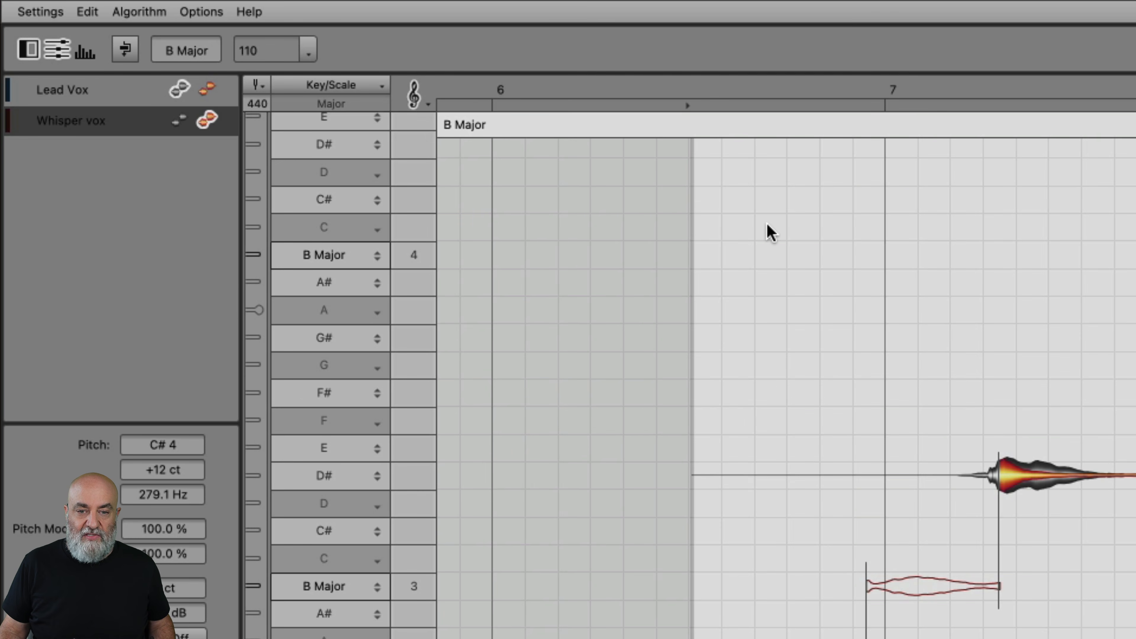
scroll(771, 232, "down", 1)
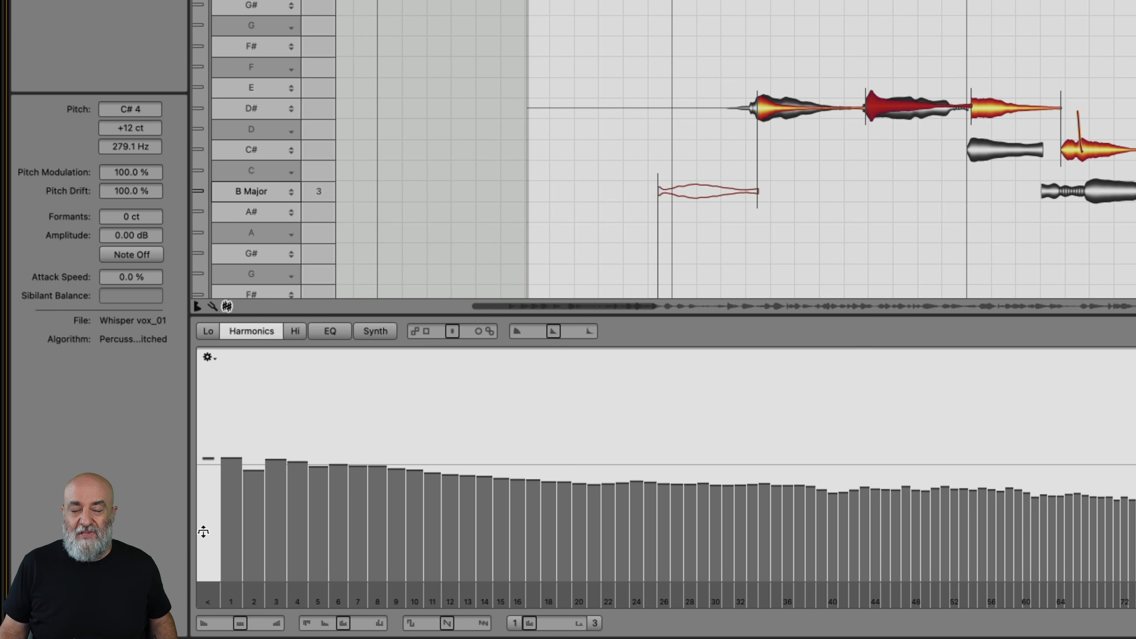
Lower the levels of harmonics 1 and 2 together in the harmonic spectrum
left_click(208, 463)
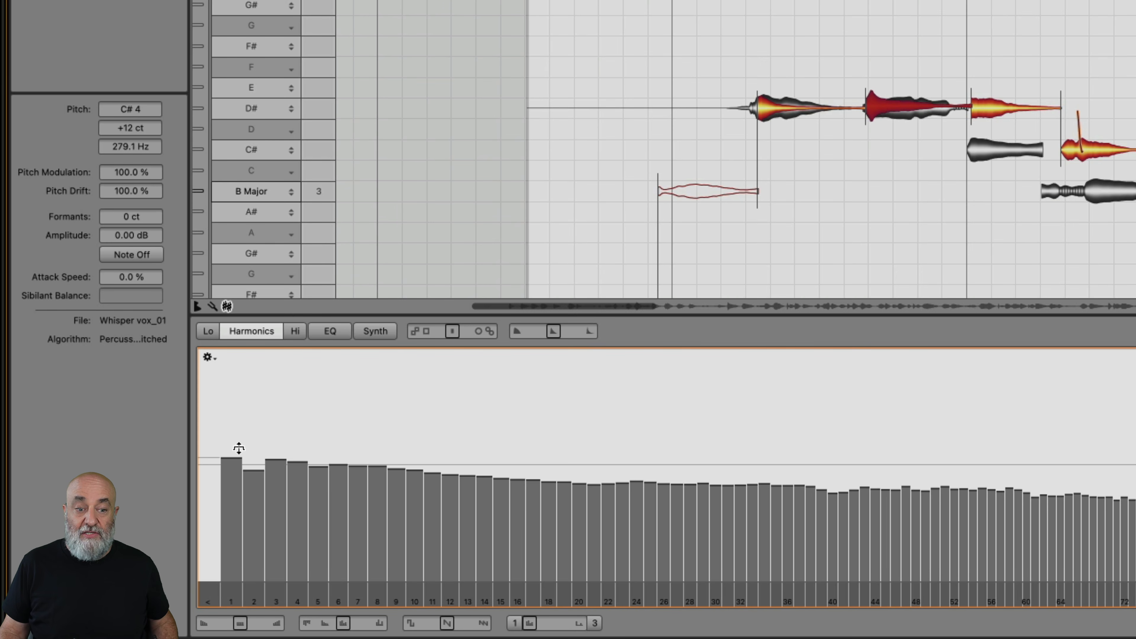
left_click_drag(231, 445, 249, 506)
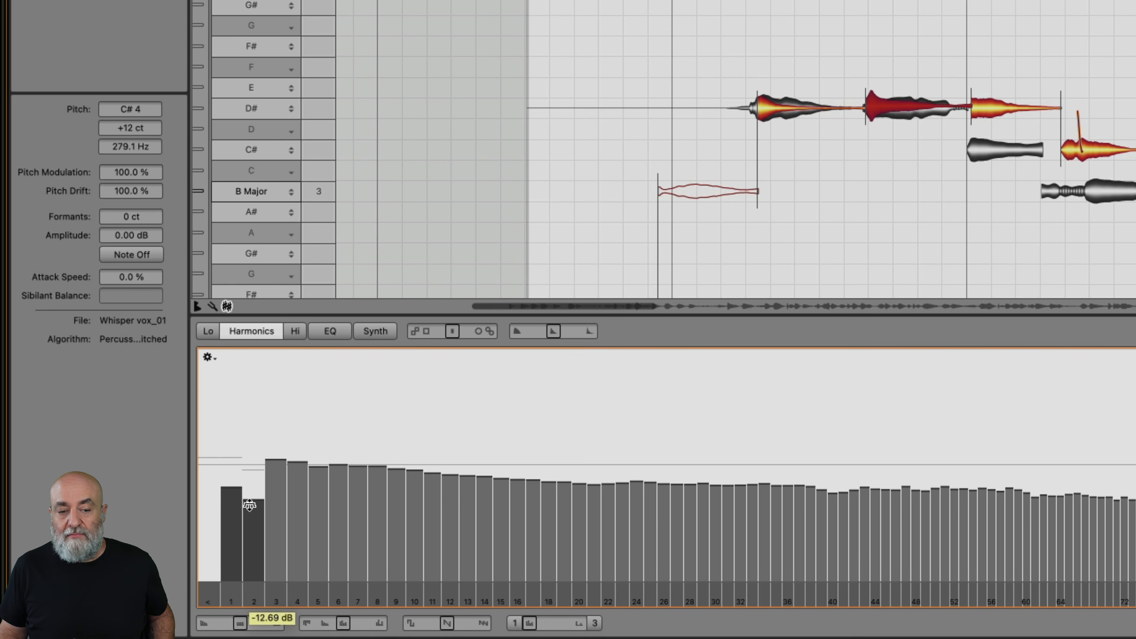
left_click_drag(249, 505, 249, 502)
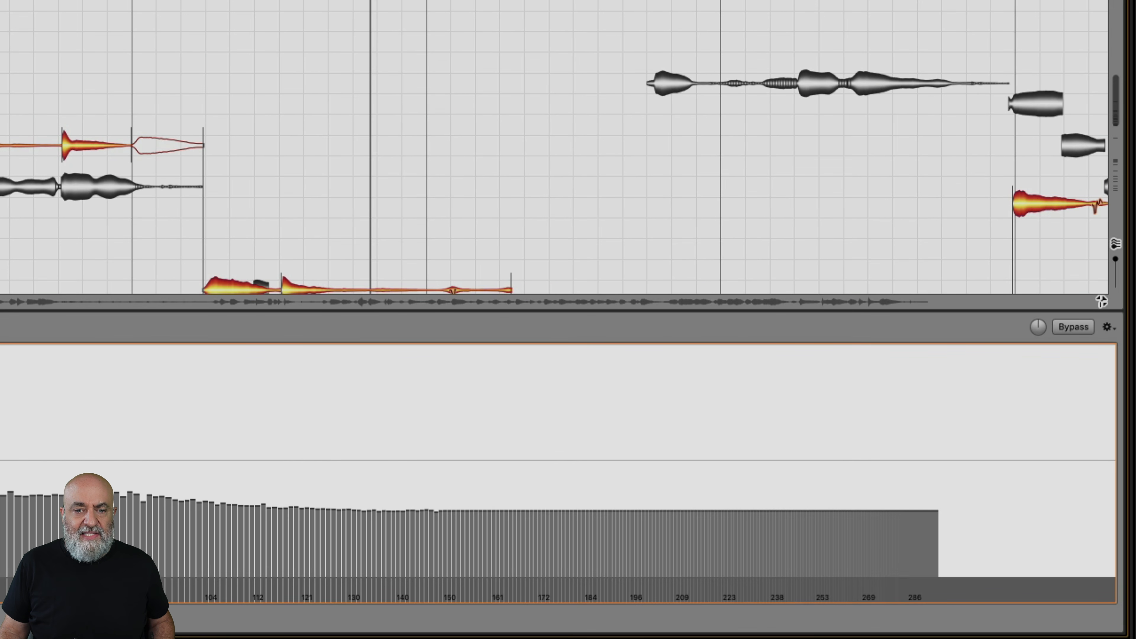
Bypass the Sound Editor and play the vocal phrase, then re-enable it and play the phrase with the harmonic changes
left_click(1078, 327)
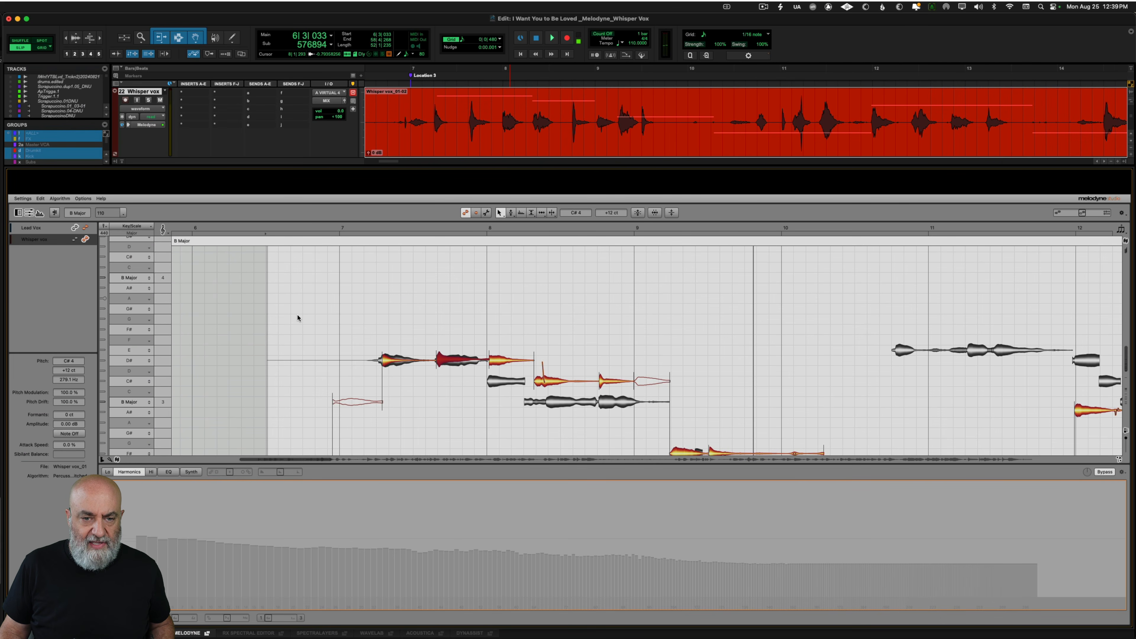
key("space")
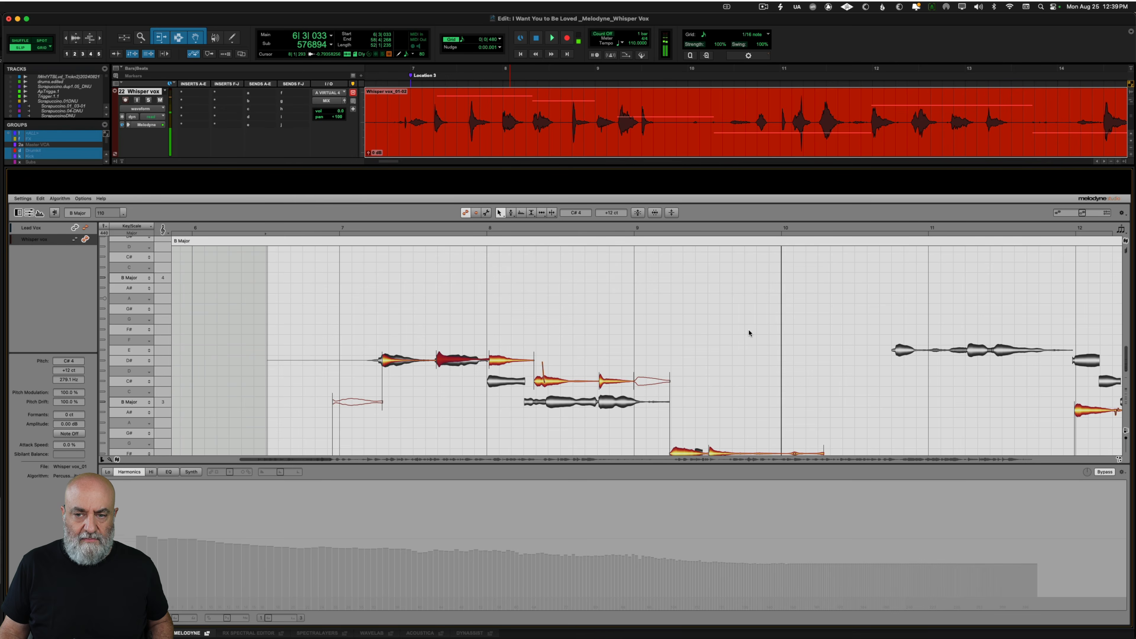
left_click(1105, 472)
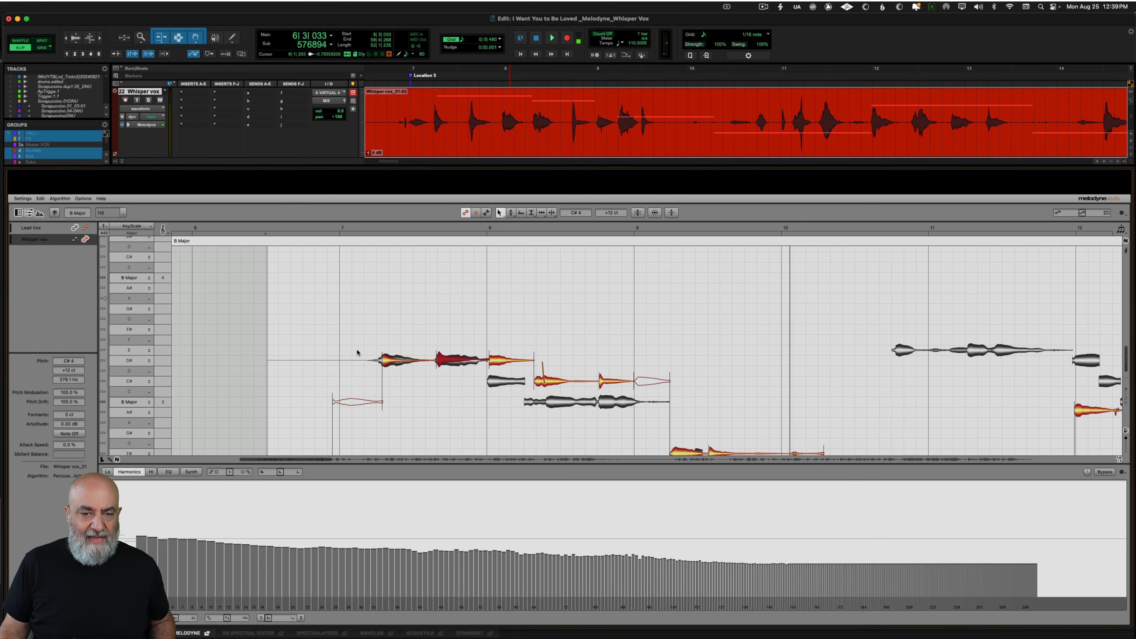
key("space")
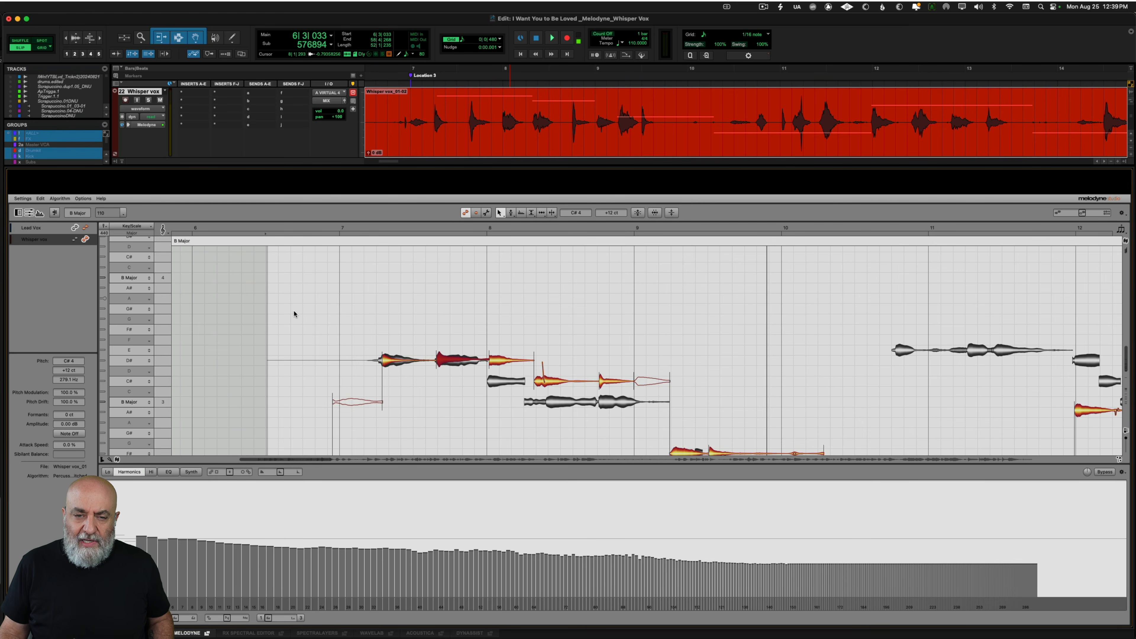
key("space")
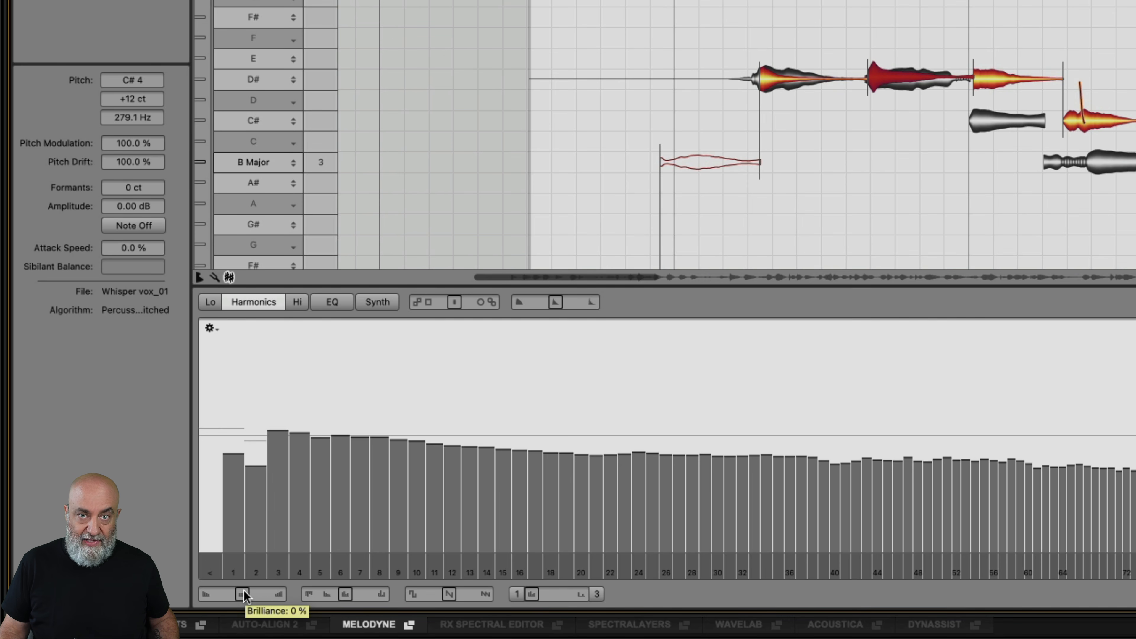
Reduce the harmonics' Brilliance to -10 %, play the phrase, and lower Brilliance slightly further before listening again
left_click_drag(244, 591, 208, 608)
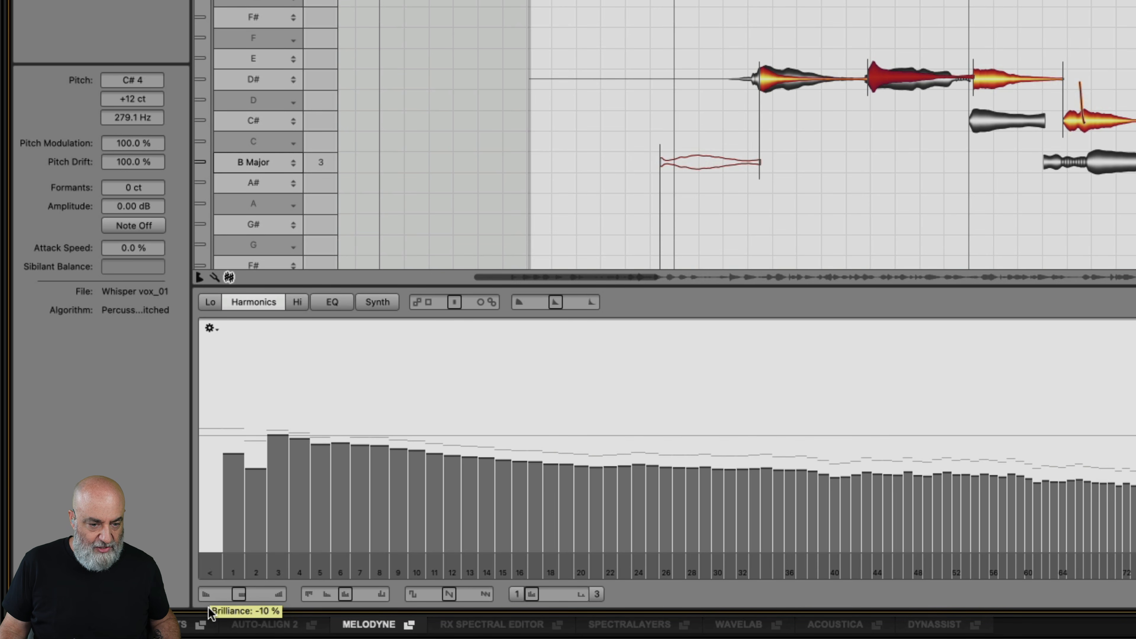
key("space")
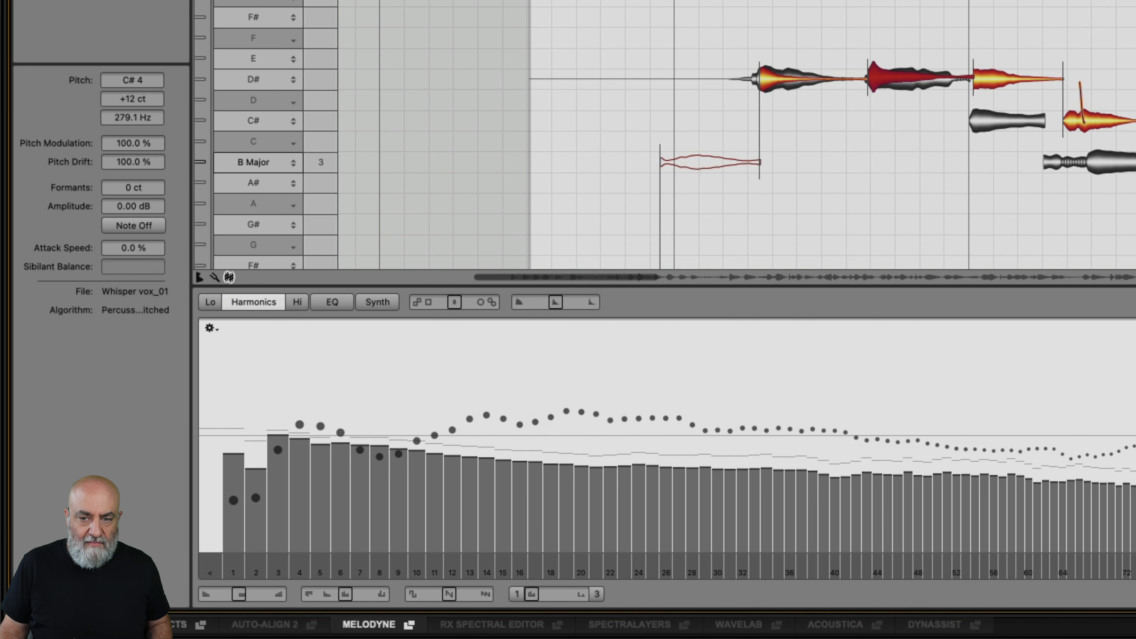
key("space")
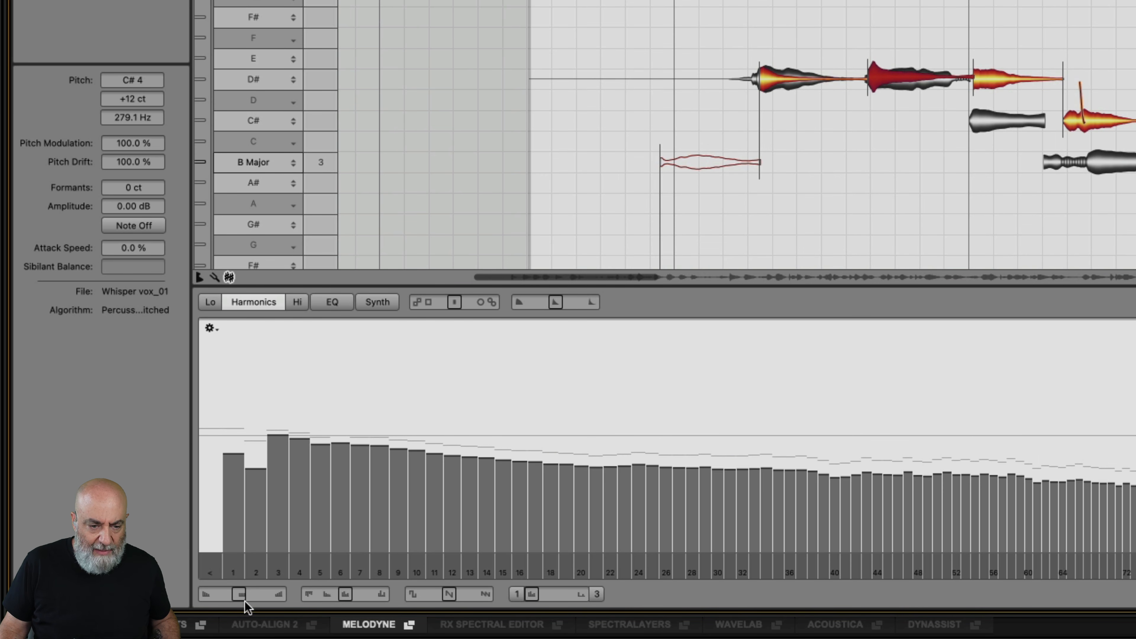
left_click_drag(242, 595, 220, 605)
key("space")
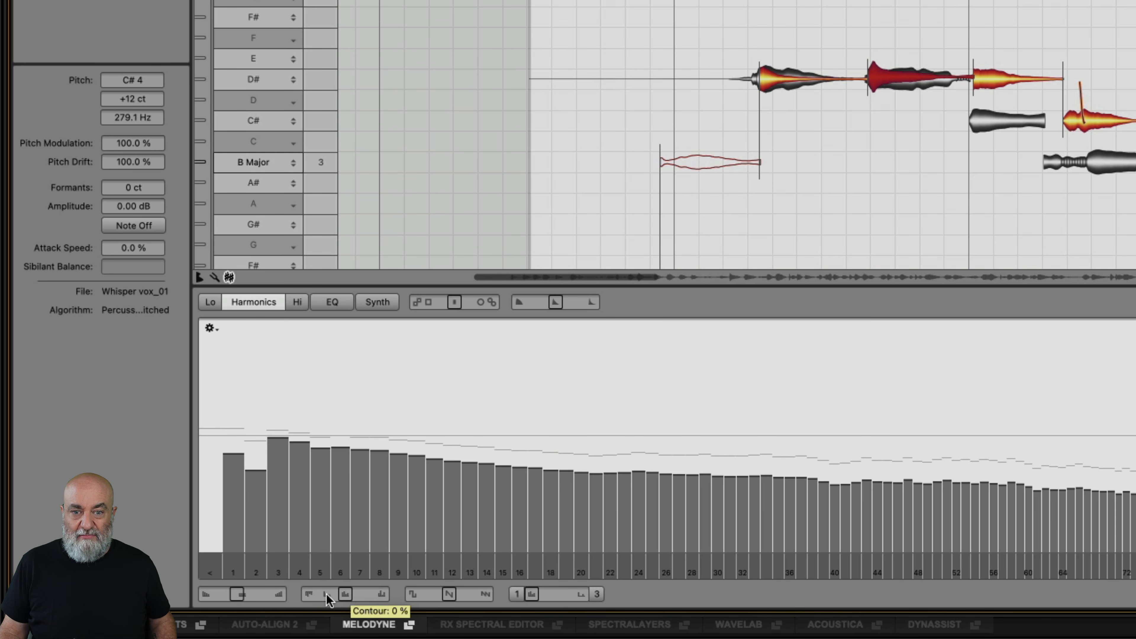
Try the Contour at its maximum setting and play the phrase
left_click(381, 593)
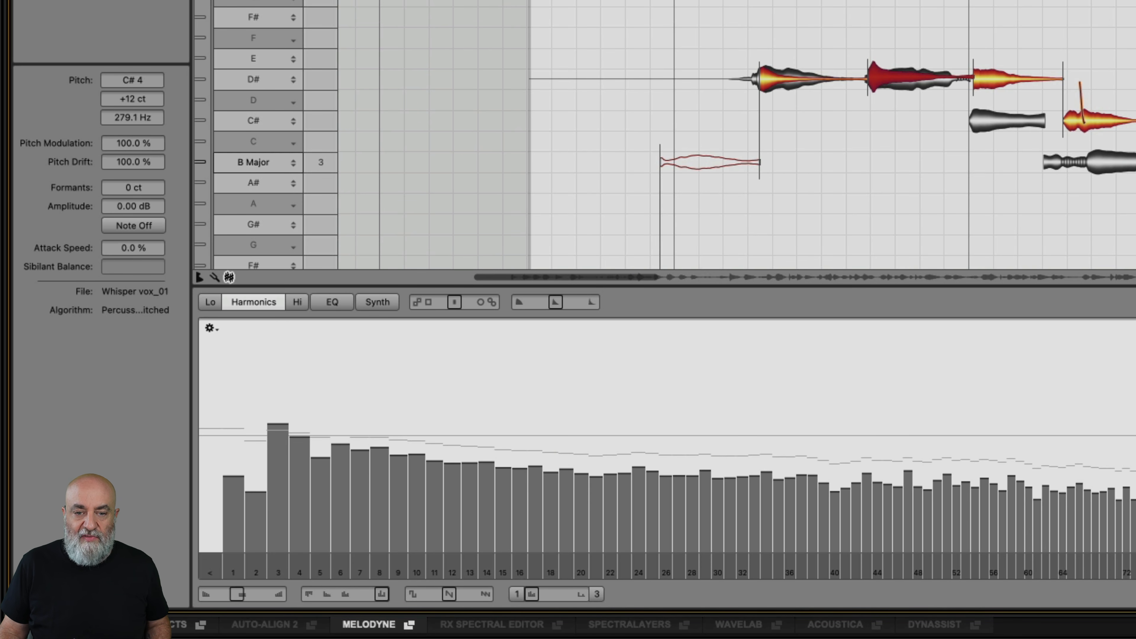
key("space")
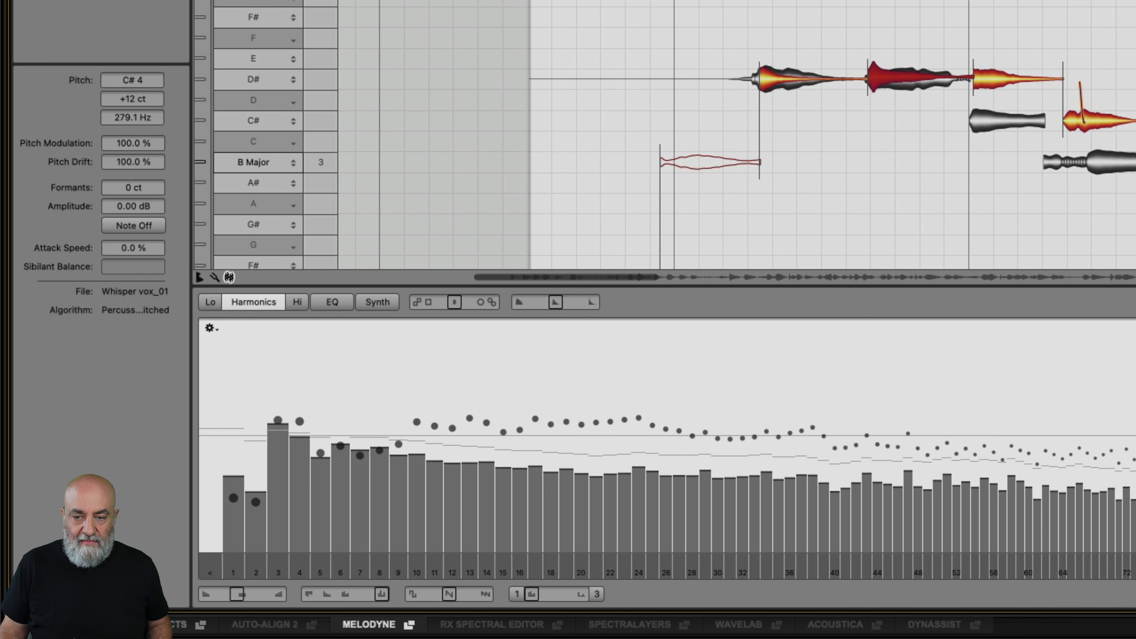
key("space")
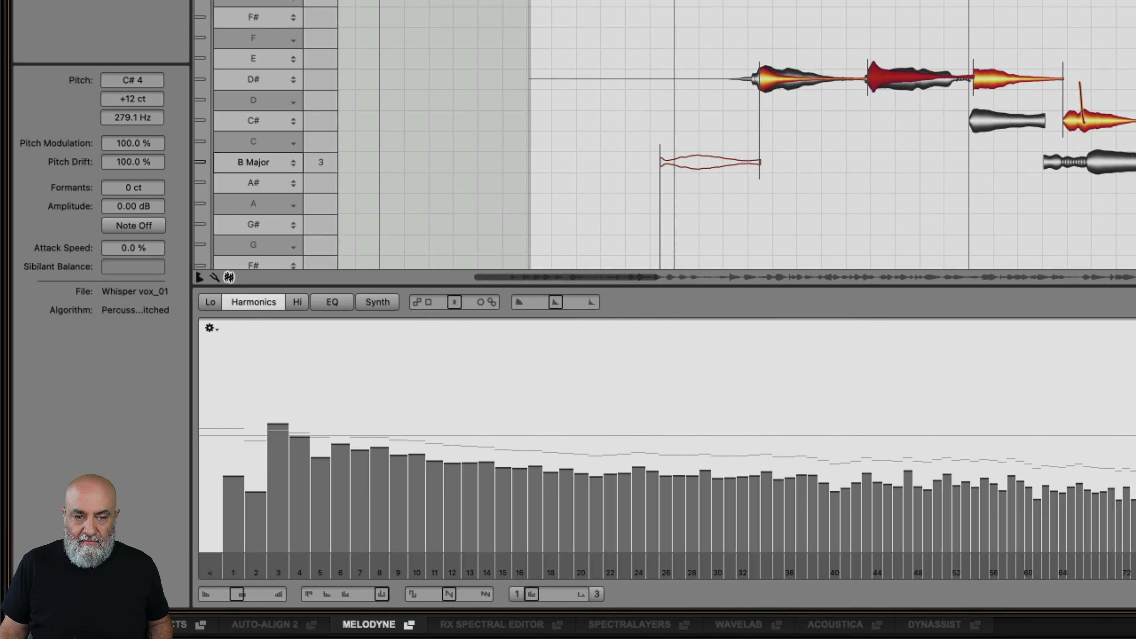
Try a Contour of -100 % on the harmonics and play the phrase
left_click(327, 594)
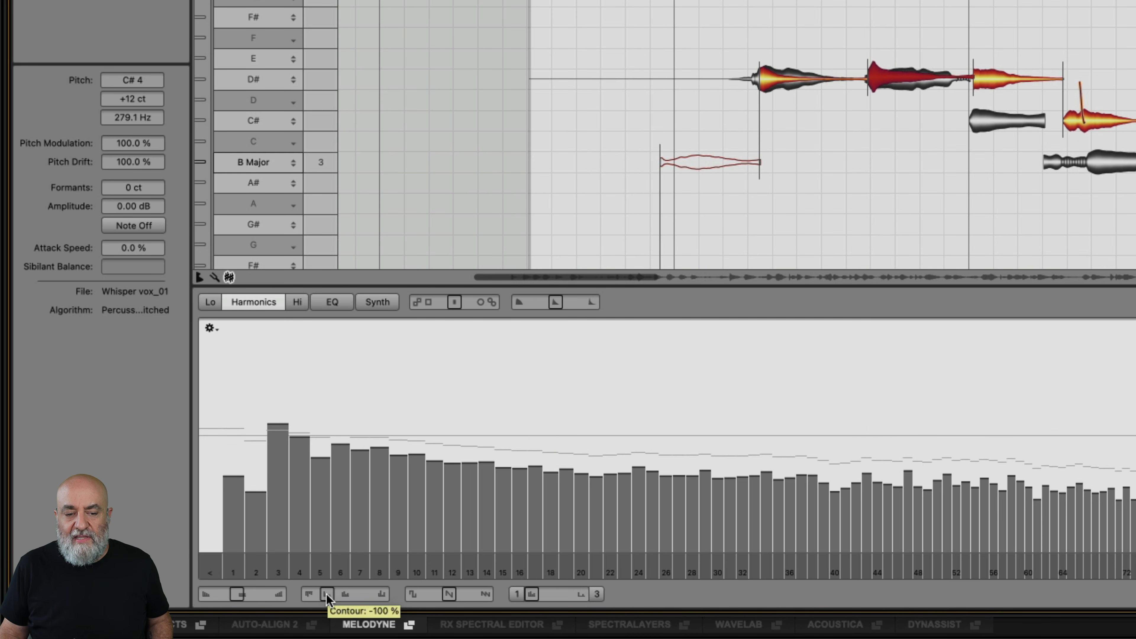
left_click(327, 594)
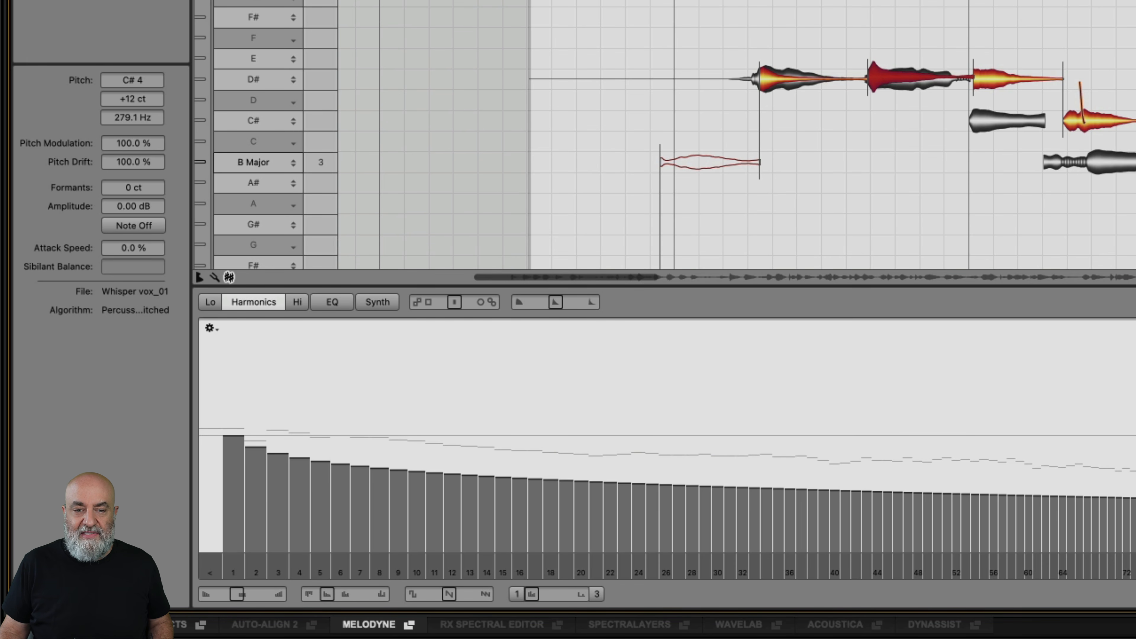
left_click(609, 1)
key("space")
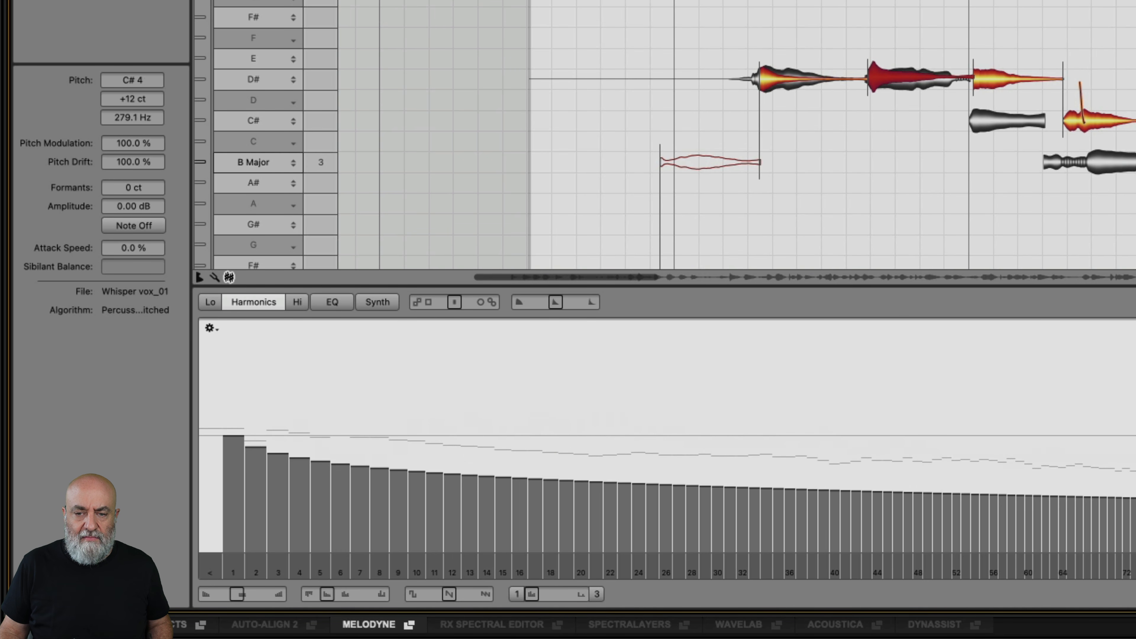
key("space")
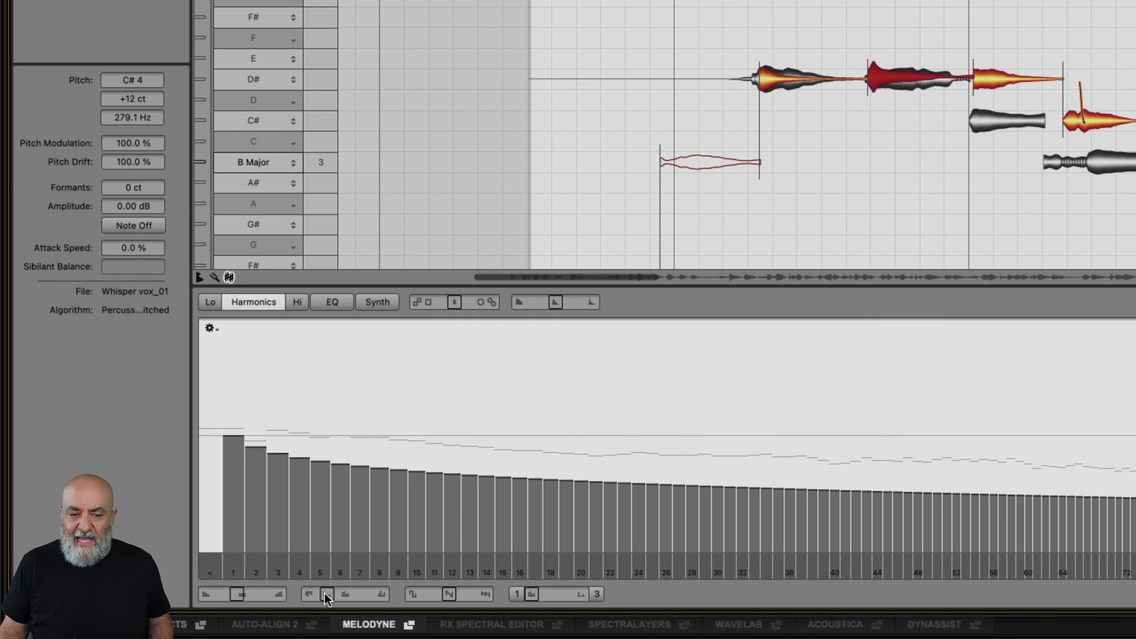
Set the harmonics' Contour slightly above 0 % and play the phrase
left_click_drag(325, 594, 387, 601)
key("space")
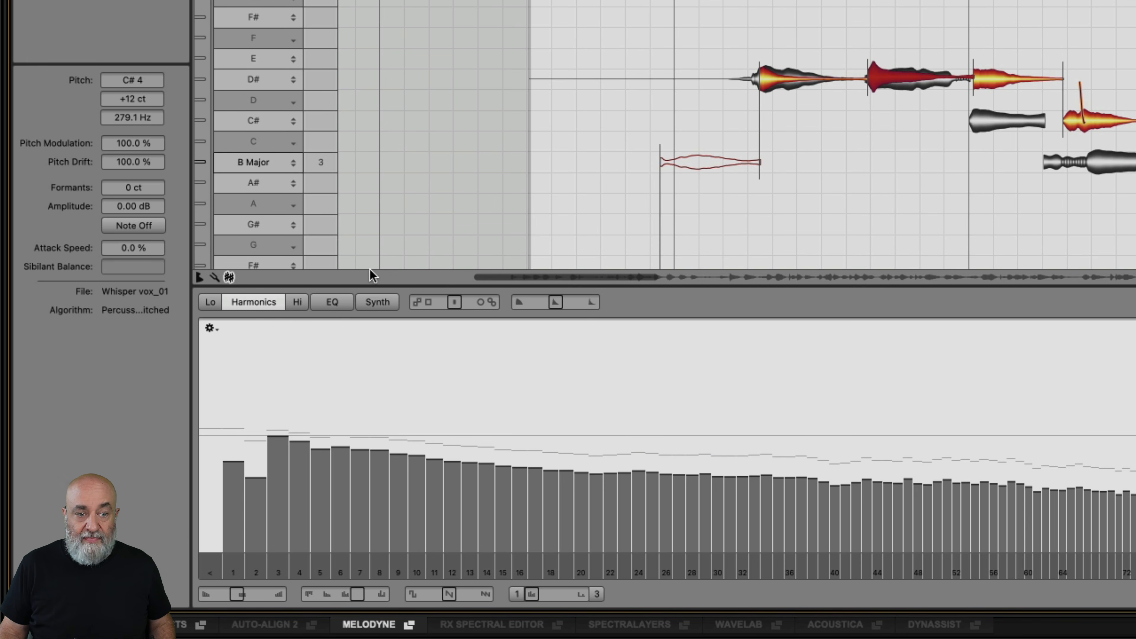
In the Sound Editor's EQ, pull all bands up to the B just above 100 Hz down to minimum and play the phrase
left_click(332, 304)
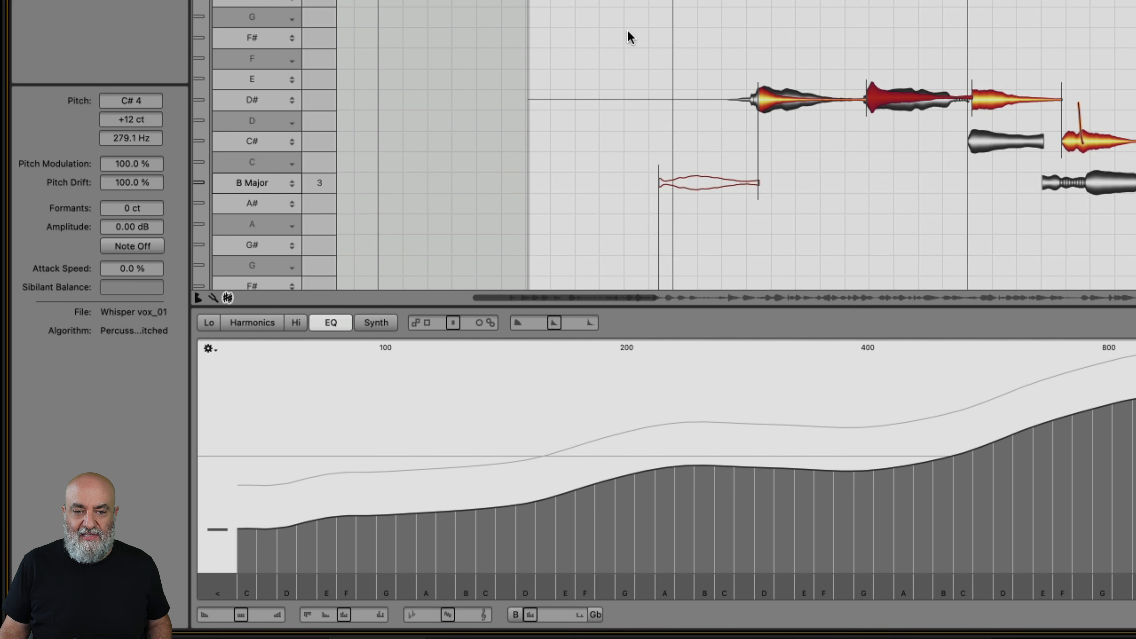
key("space")
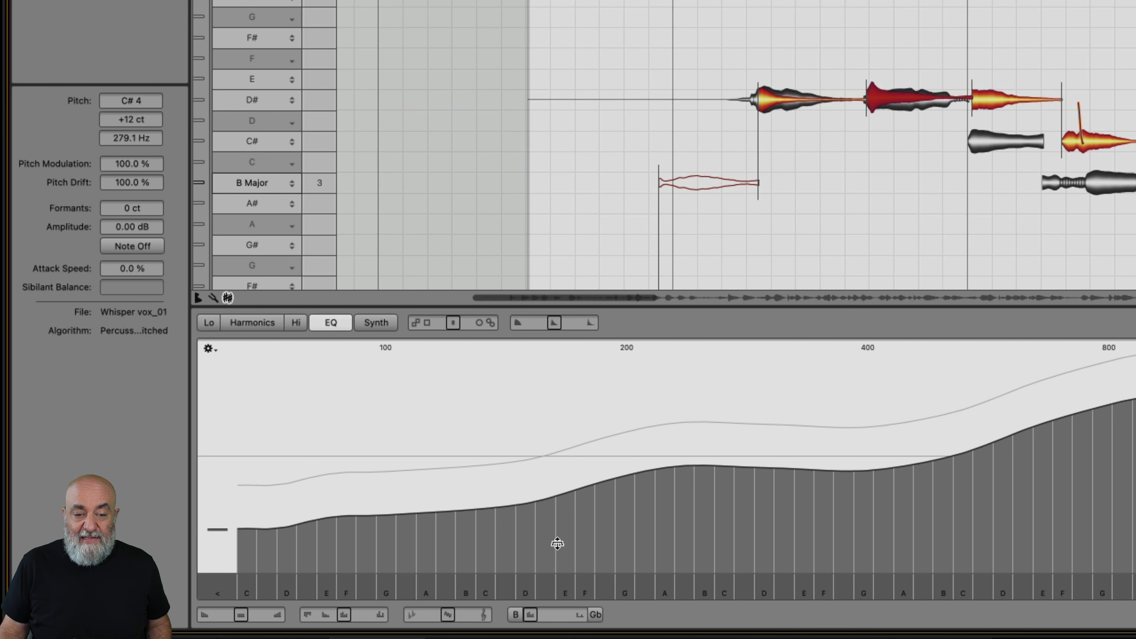
left_click_drag(212, 478, 473, 531)
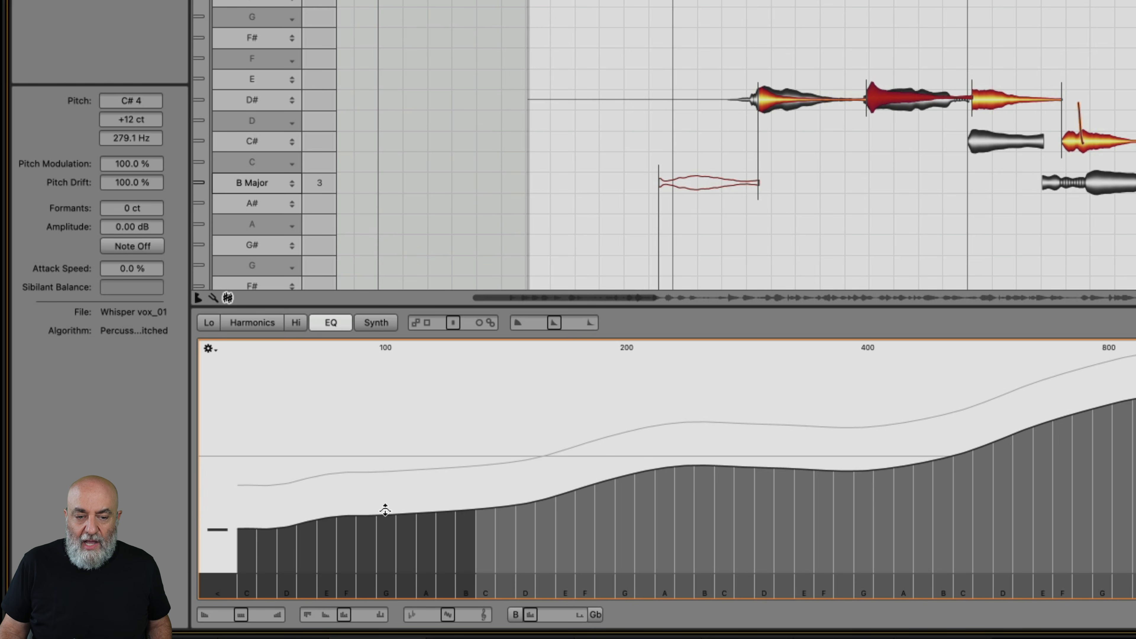
left_click_drag(384, 510, 375, 629)
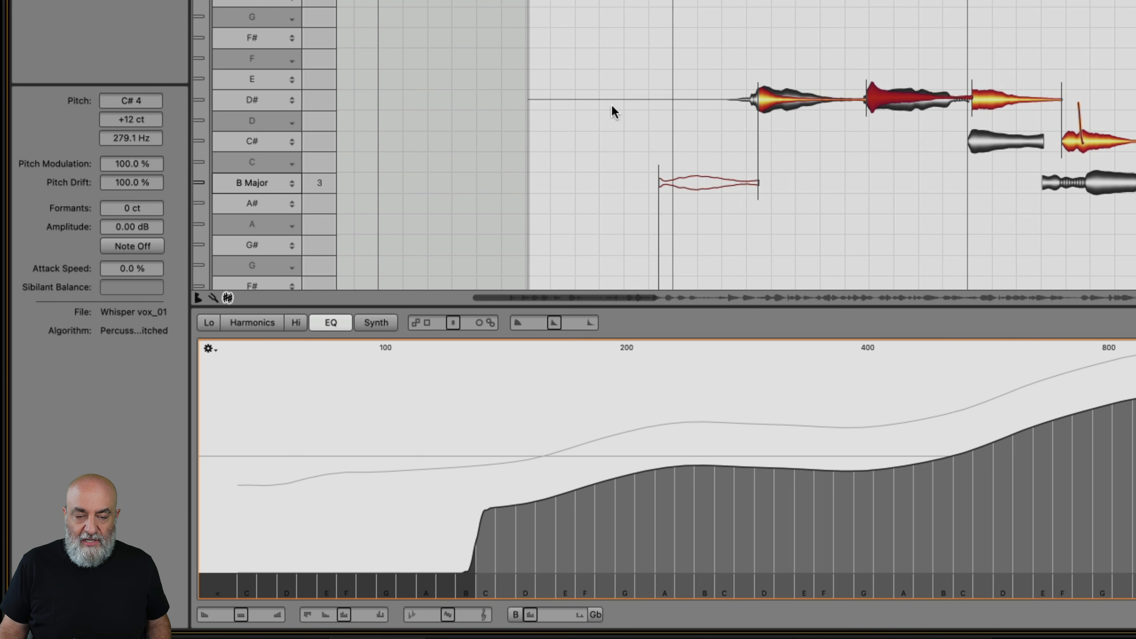
key("space")
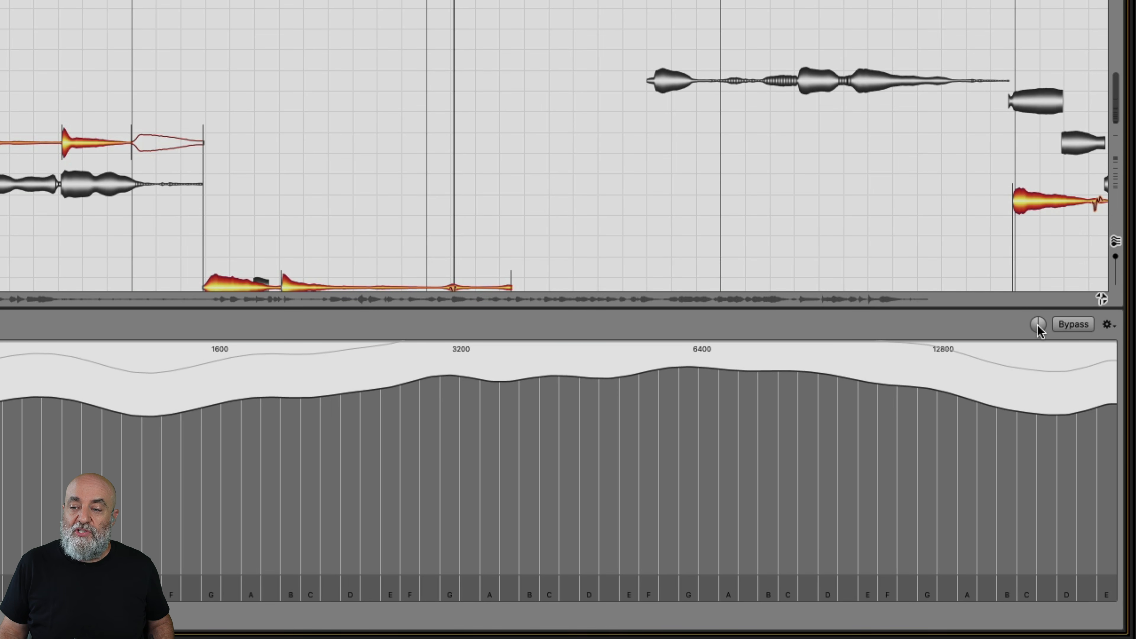
mouse_move(1038, 325)
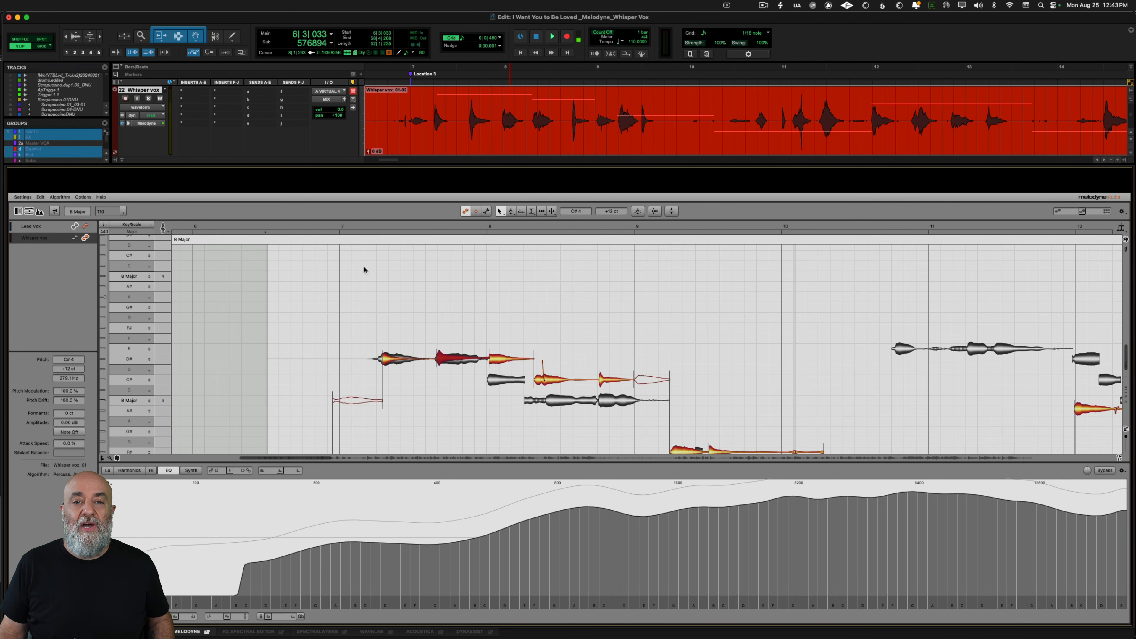
Play the phrase with Compare showing the unedited vocal, then restore the edits and play the fully processed version
left_click(54, 211)
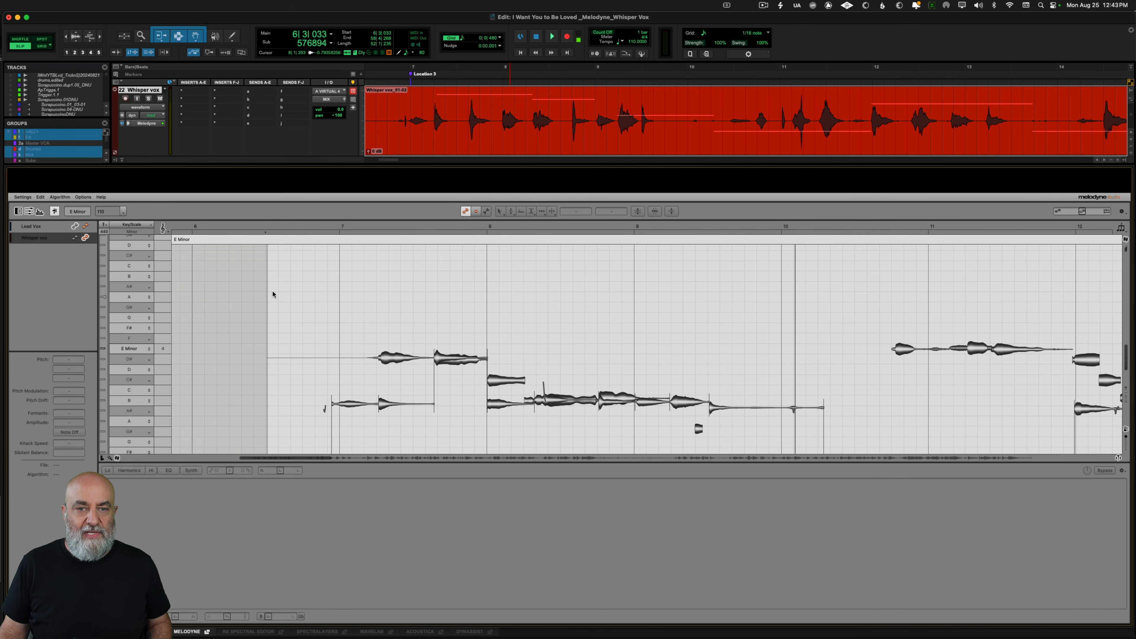
key("space")
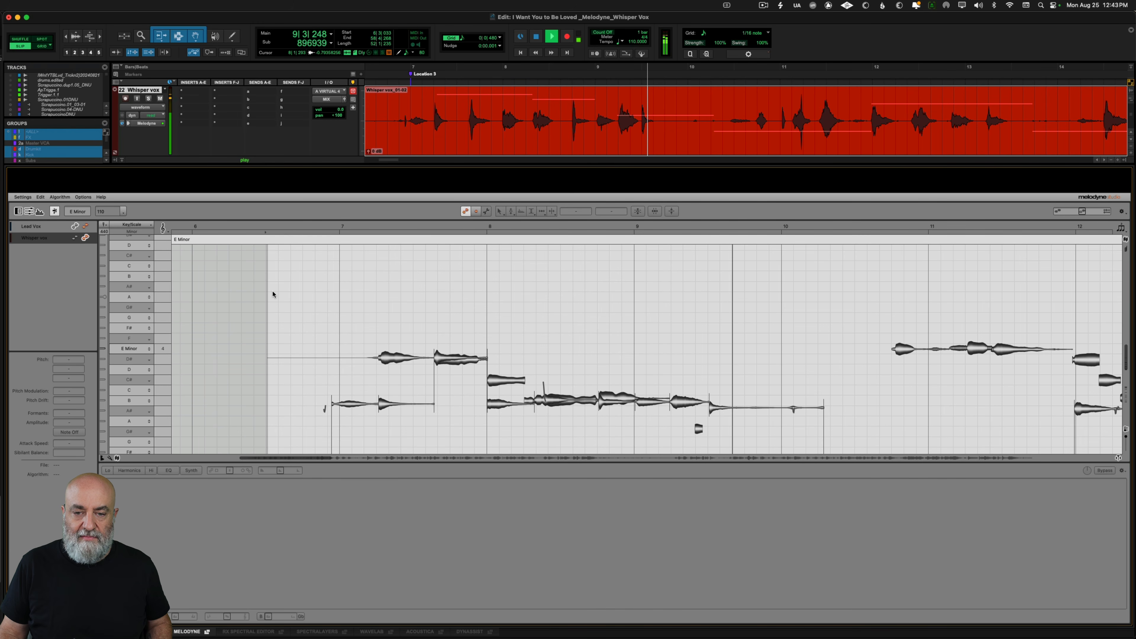
key("space")
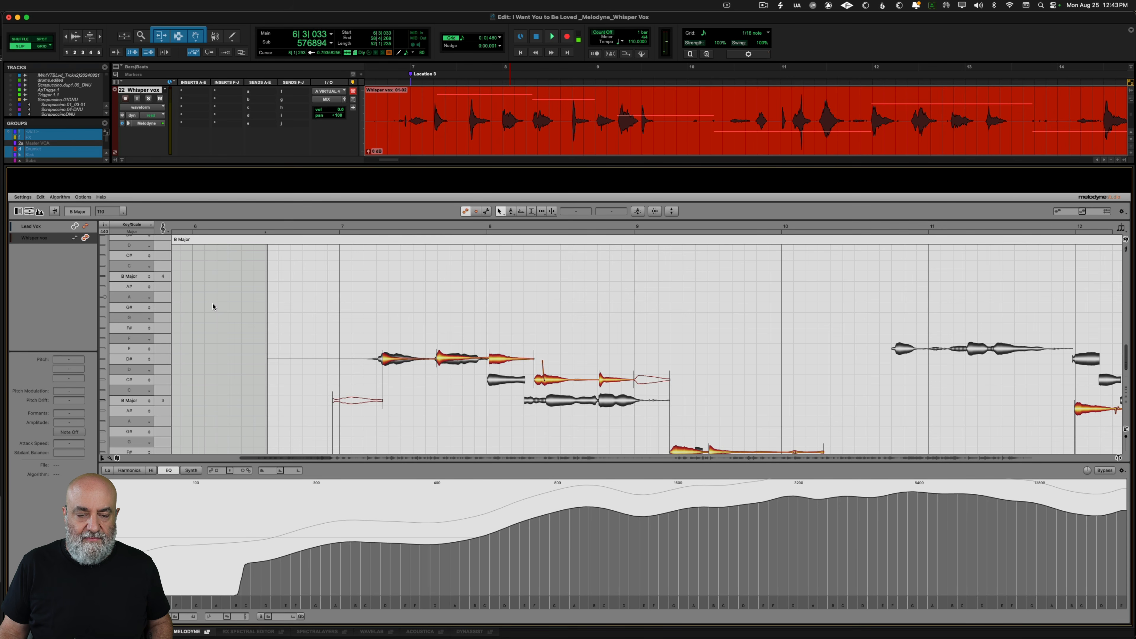
key("space")
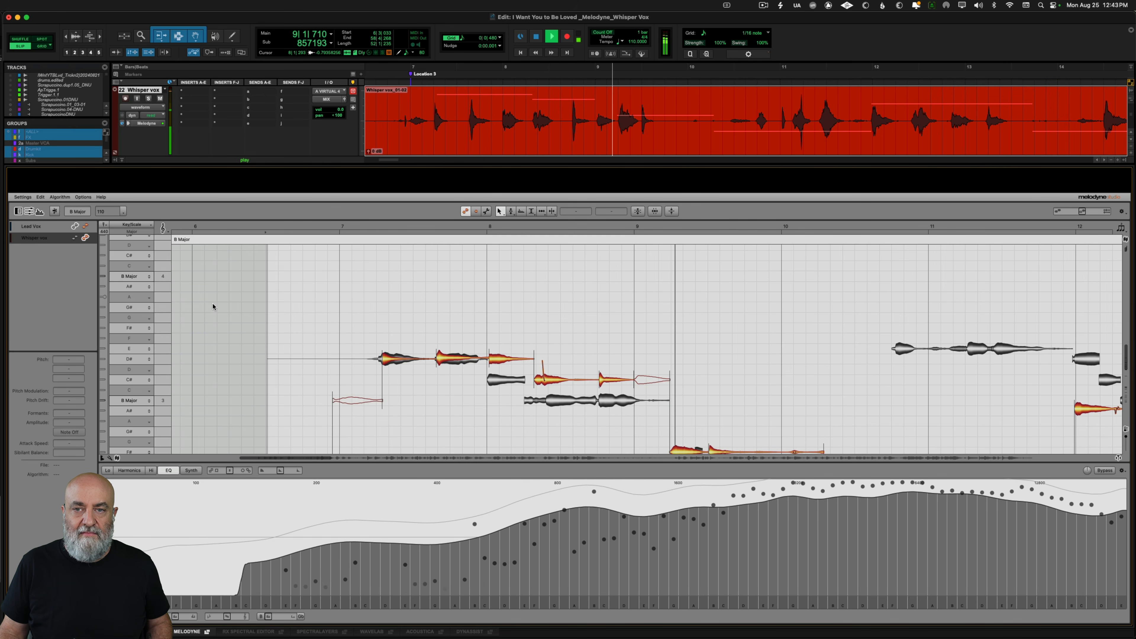
key("space")
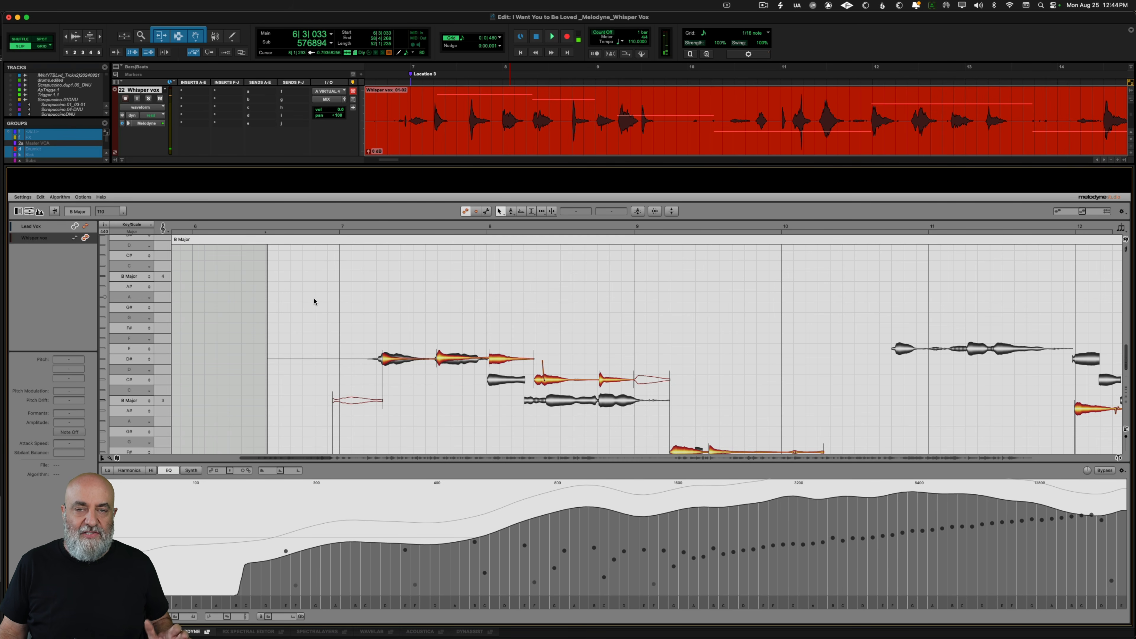